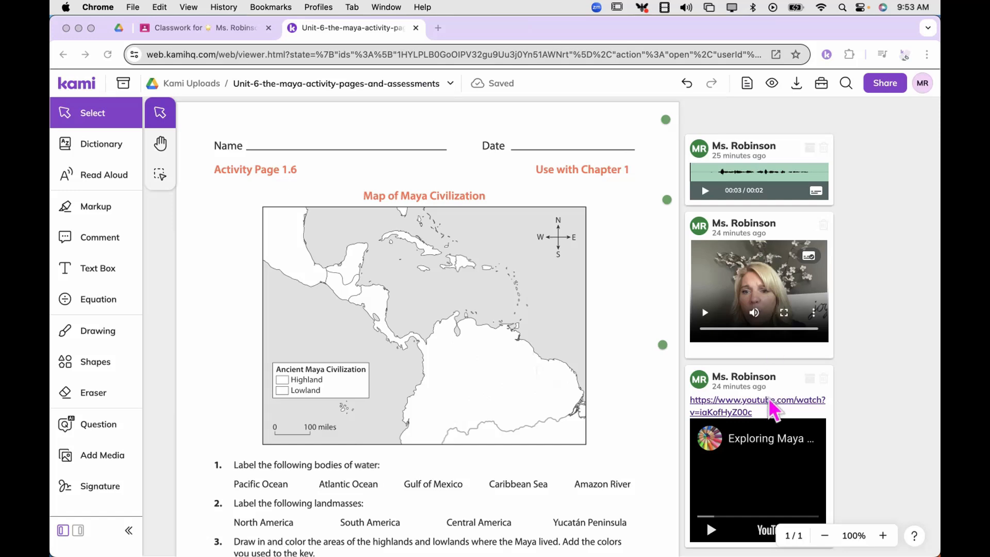
scroll(769, 400, down, 2)
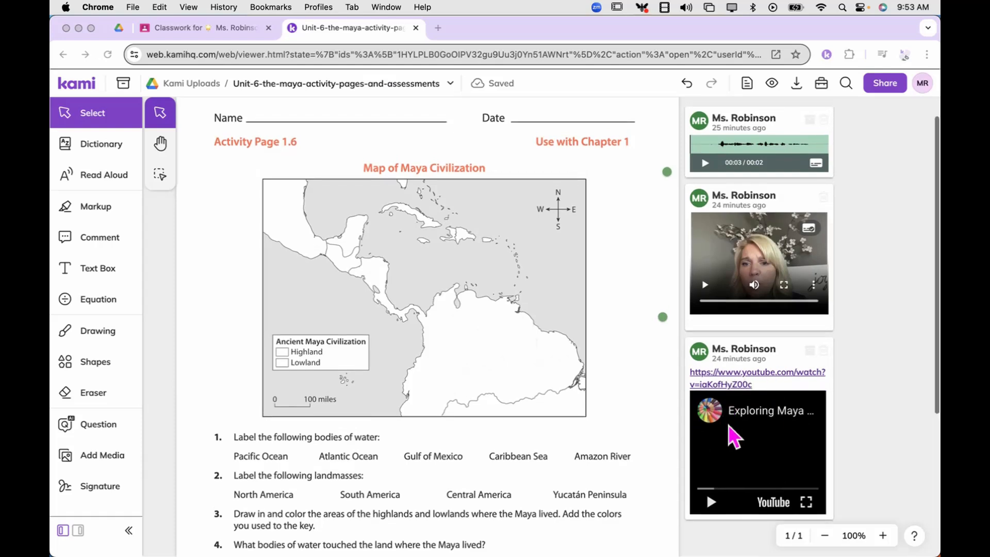
scroll(729, 426, up, 2)
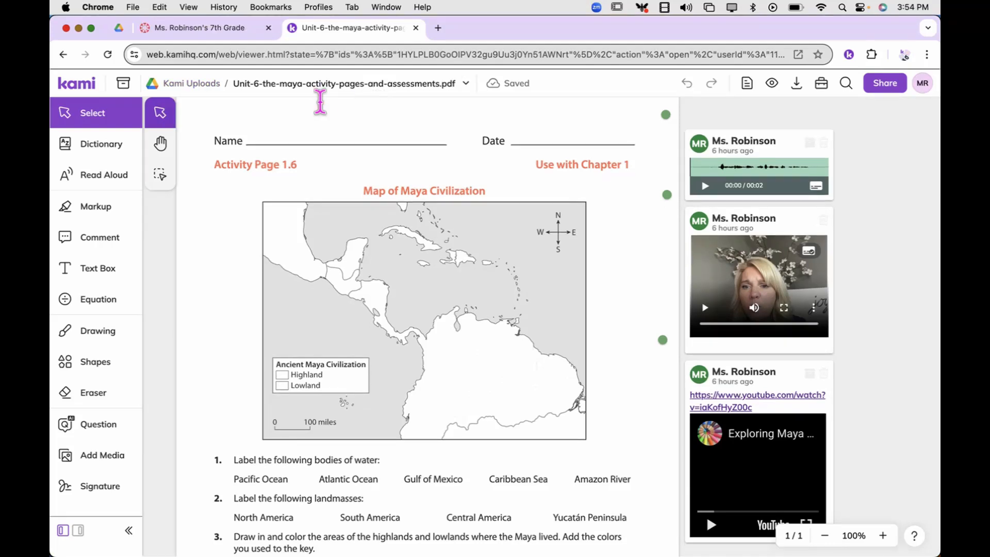
Switch to the Canvas course and create a new assignment named "PEMDAS Practice Problems".
click(221, 32)
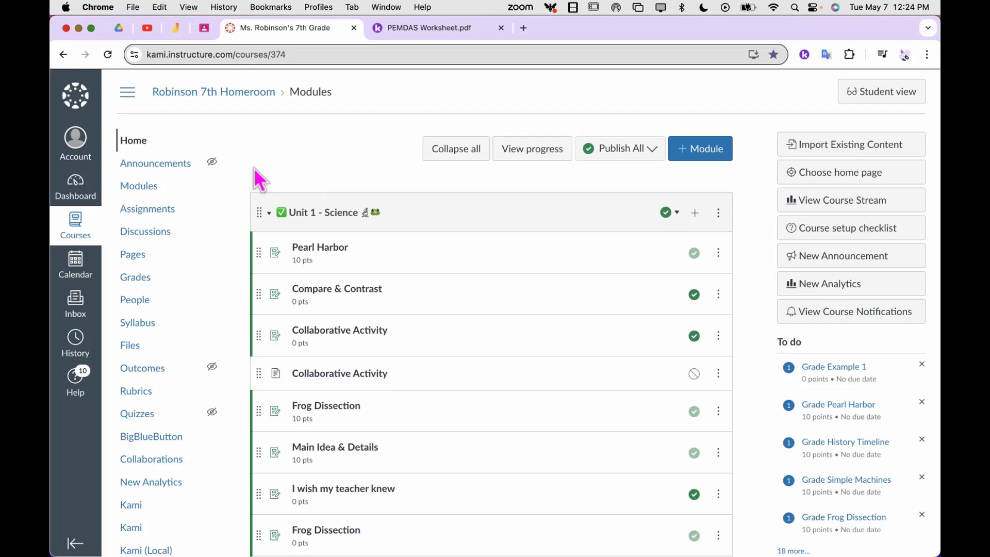
click(144, 213)
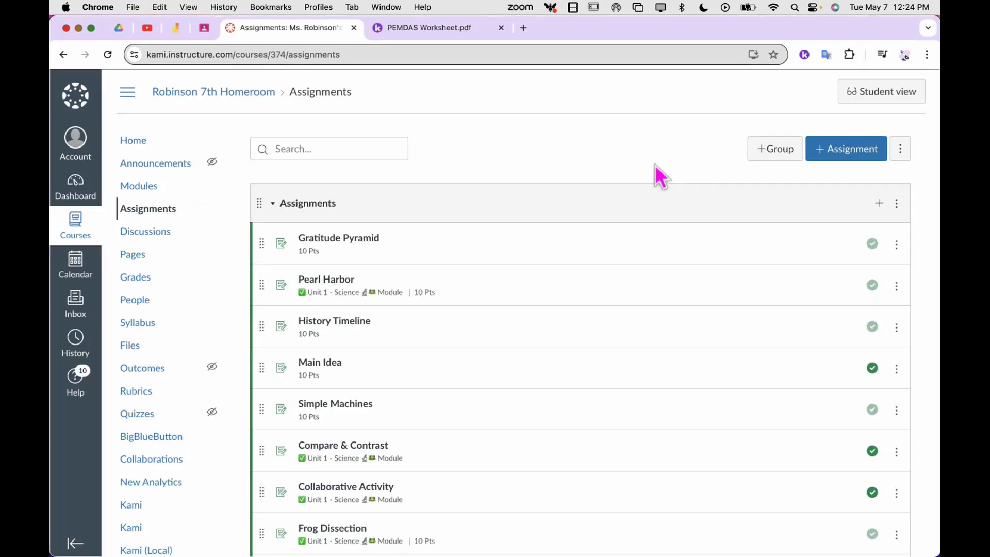
click(851, 160)
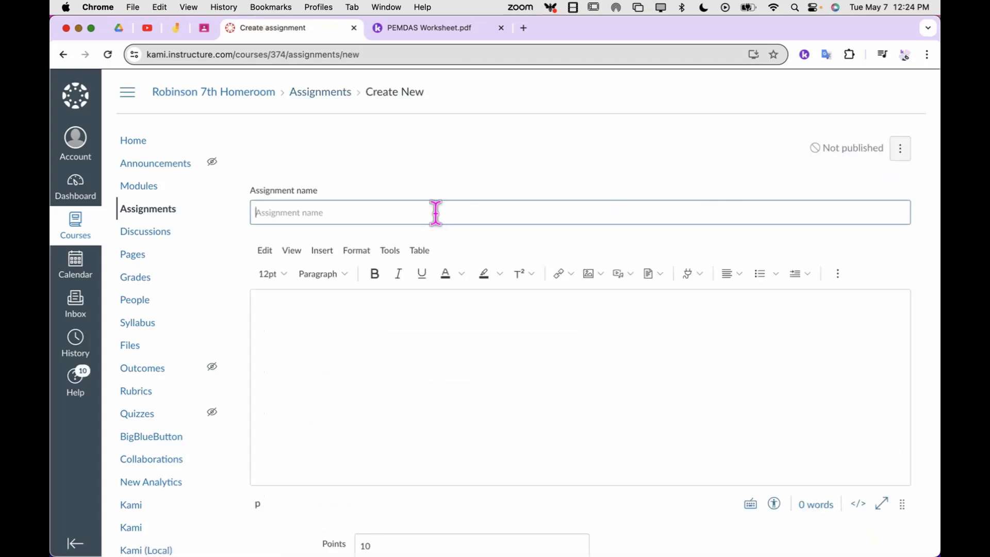
text(PEMDAS Practice Problems)
scroll(419, 325, down, 3)
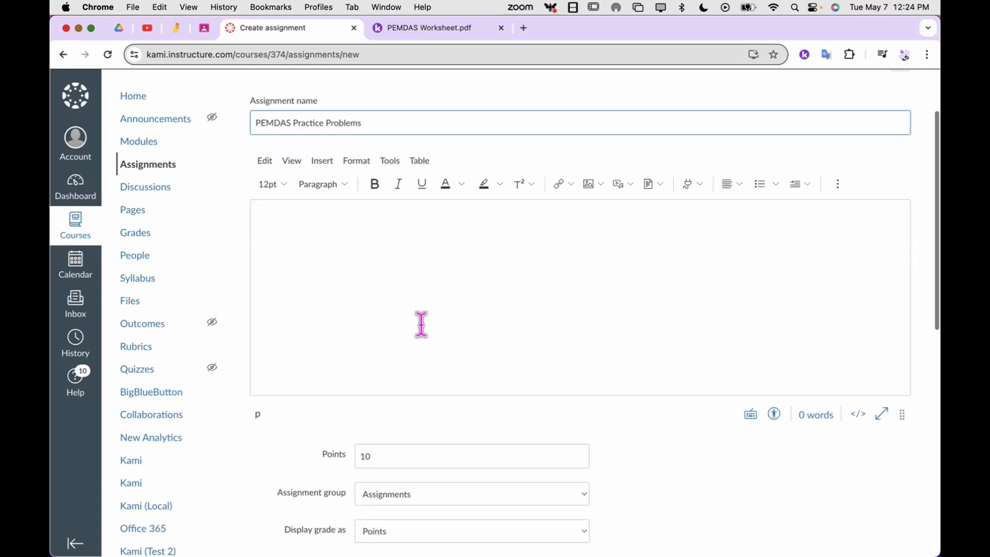
Set the assignment's submission type to External tool.
click(328, 269)
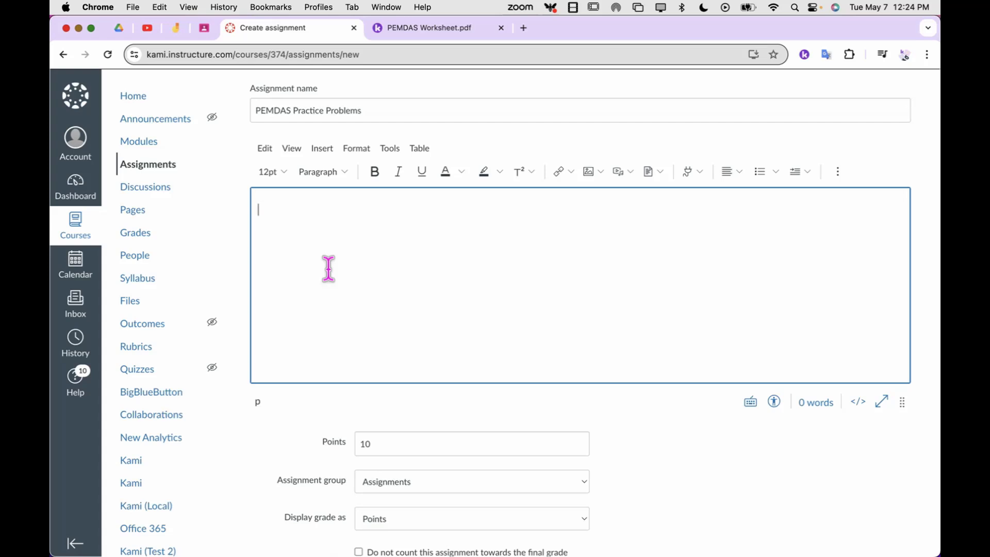
scroll(329, 268, down, 5)
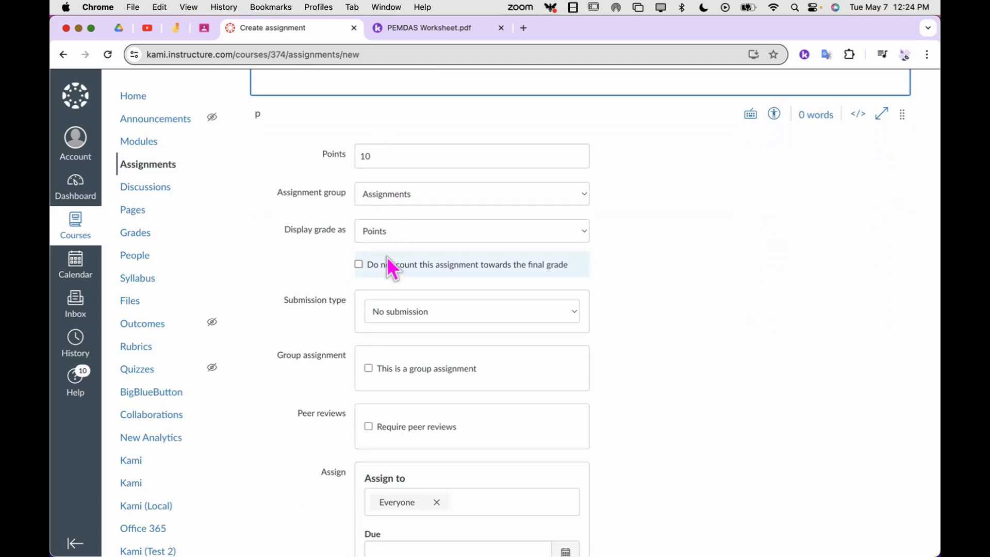
click(385, 155)
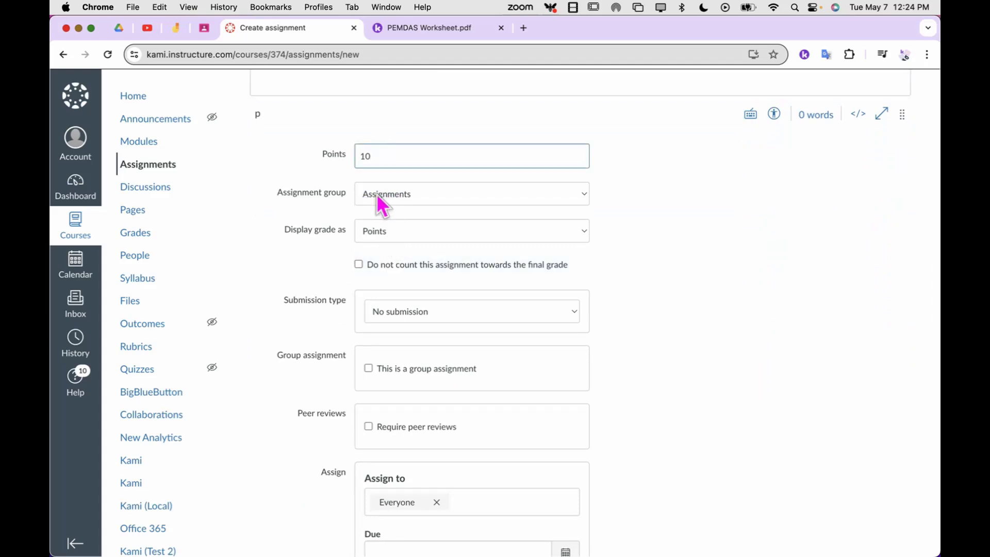
scroll(405, 240, down, 2)
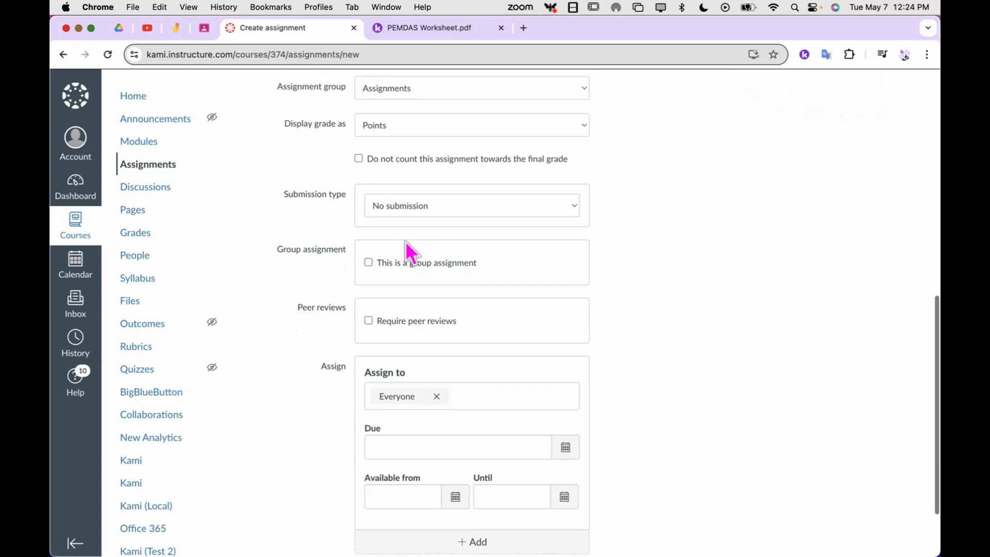
scroll(405, 242, down, 1)
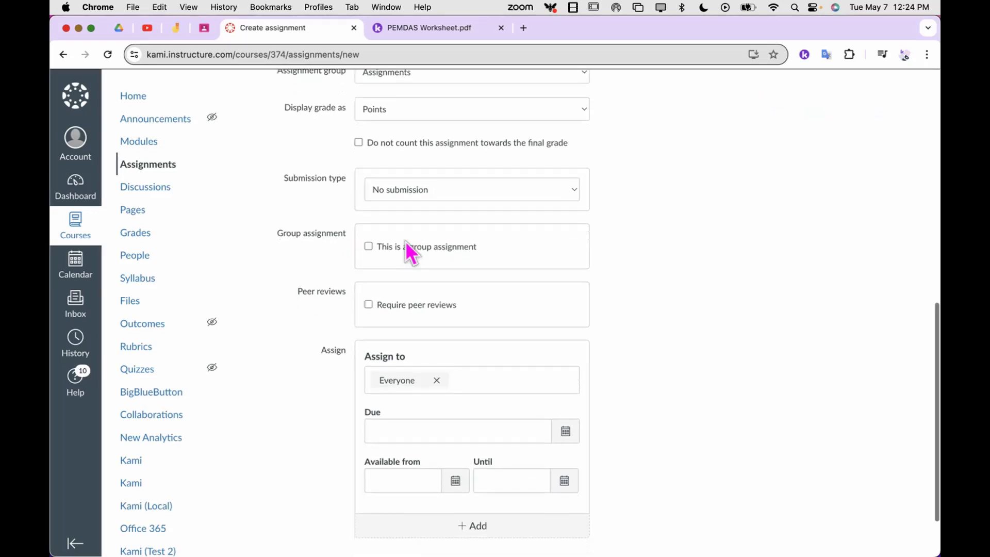
scroll(405, 240, up, 5)
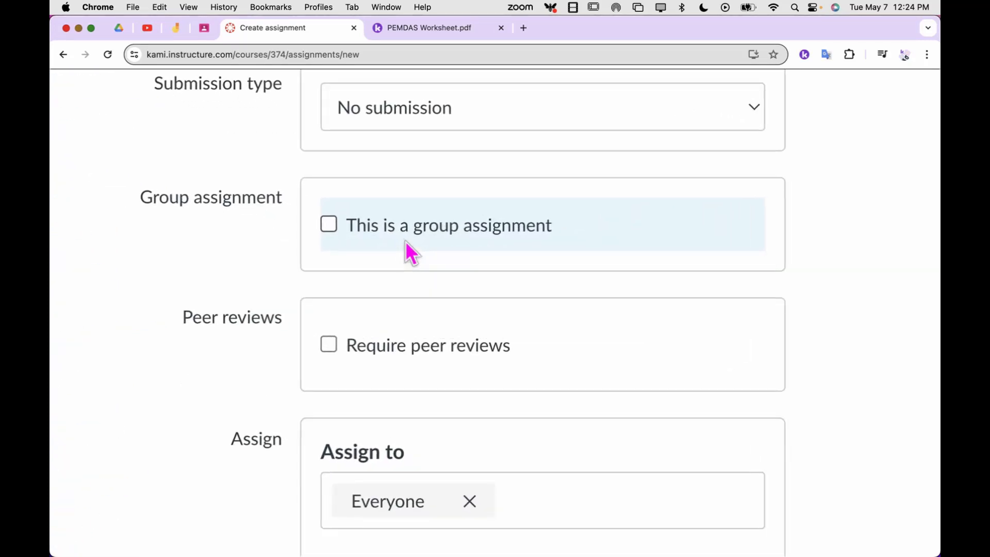
scroll(405, 240, up, 1)
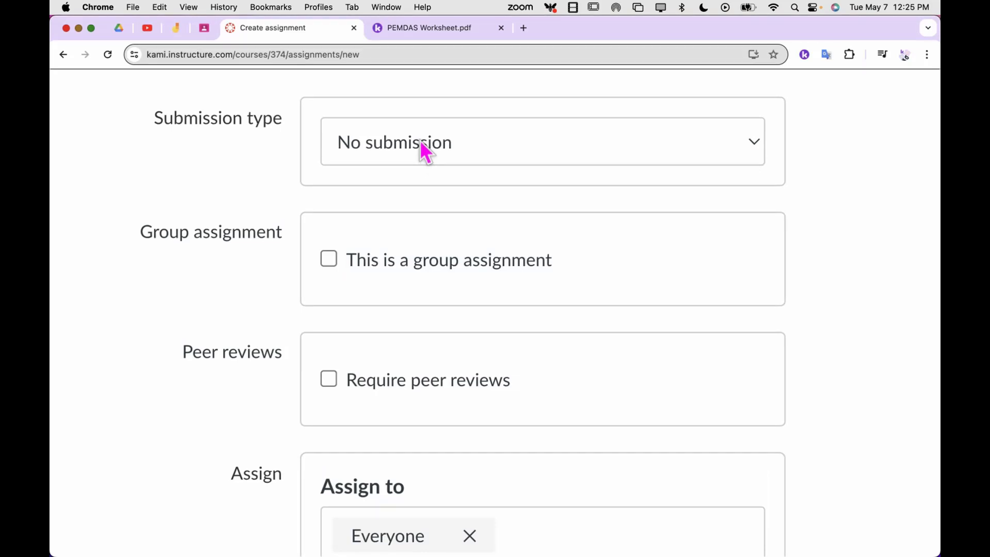
click(749, 150)
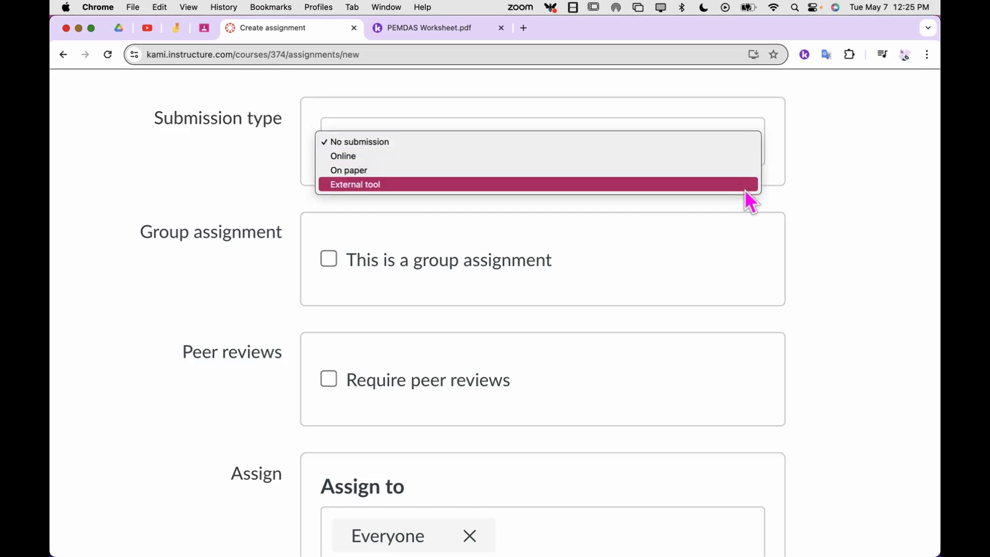
click(743, 188)
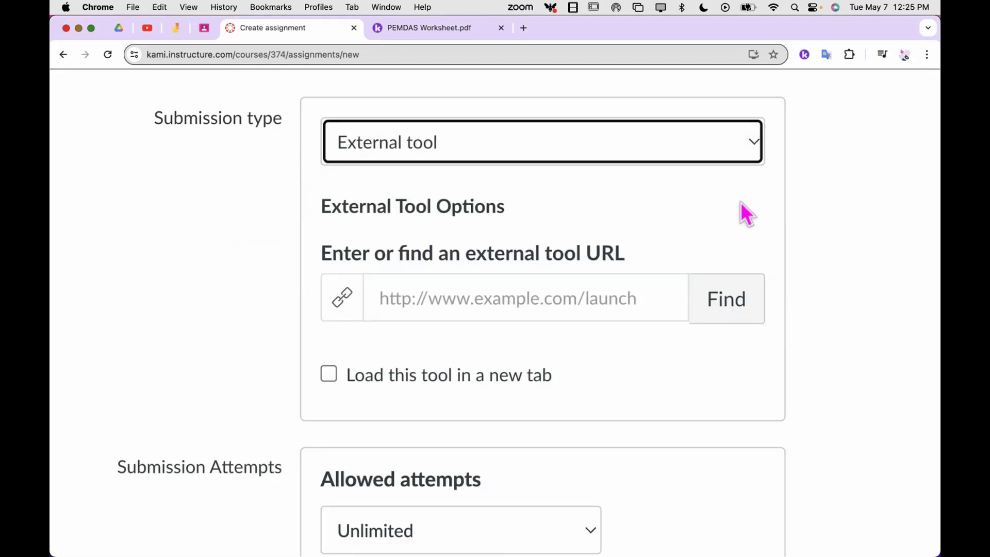
Find the available external tools and choose Kami Assignment for the submission.
click(732, 310)
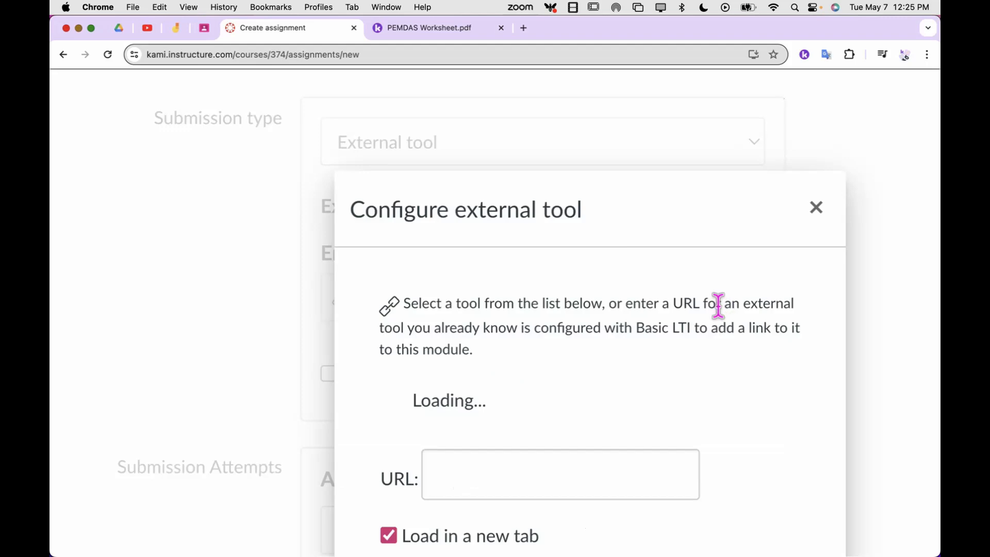
key(super+minus)
key(super+minus)
key(super+minus)
key(super+minus)
key(super+minus)
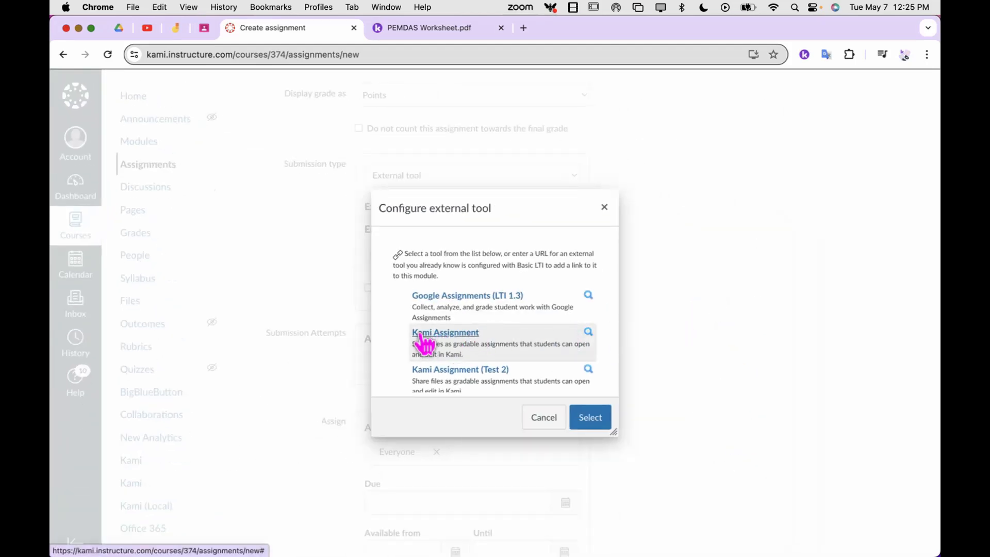
click(479, 335)
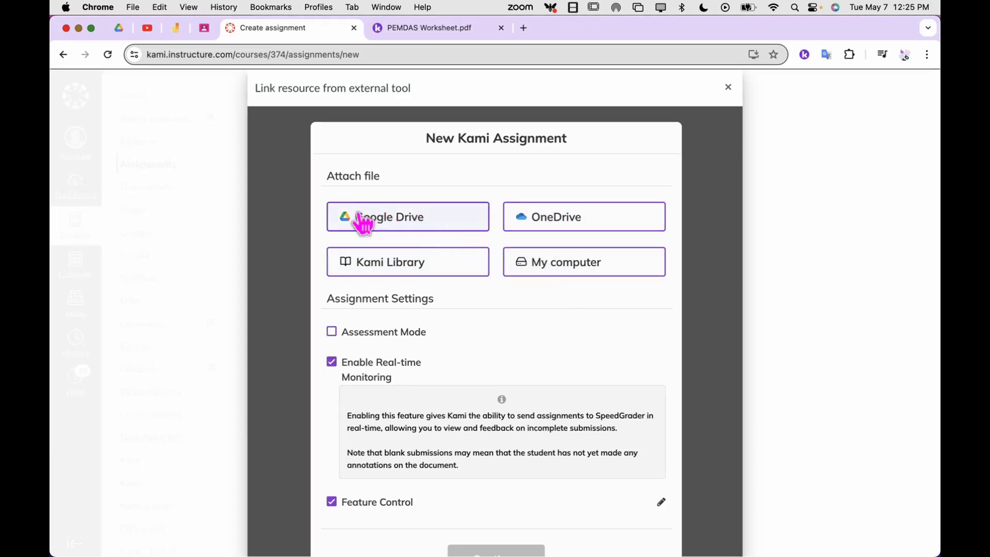
Attach PEMDAS Worksheet.pdf from the Kami Uploads folder in Google Drive to the Kami assignment.
click(384, 218)
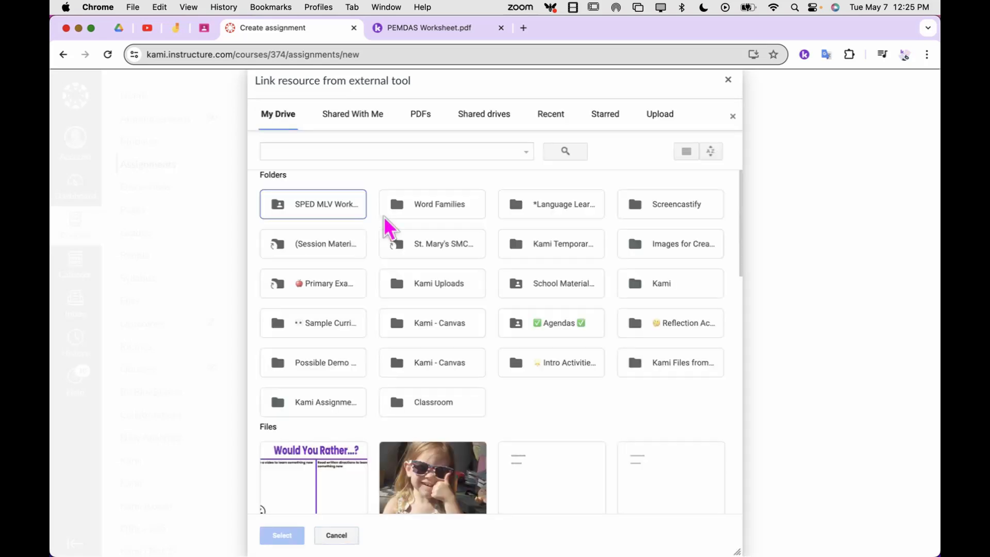
double_click(424, 285)
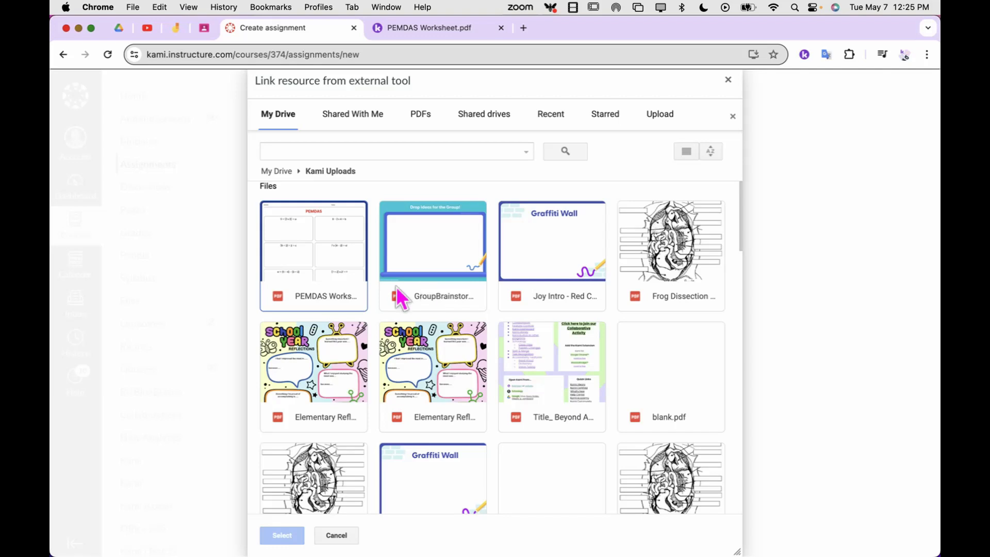
click(310, 259)
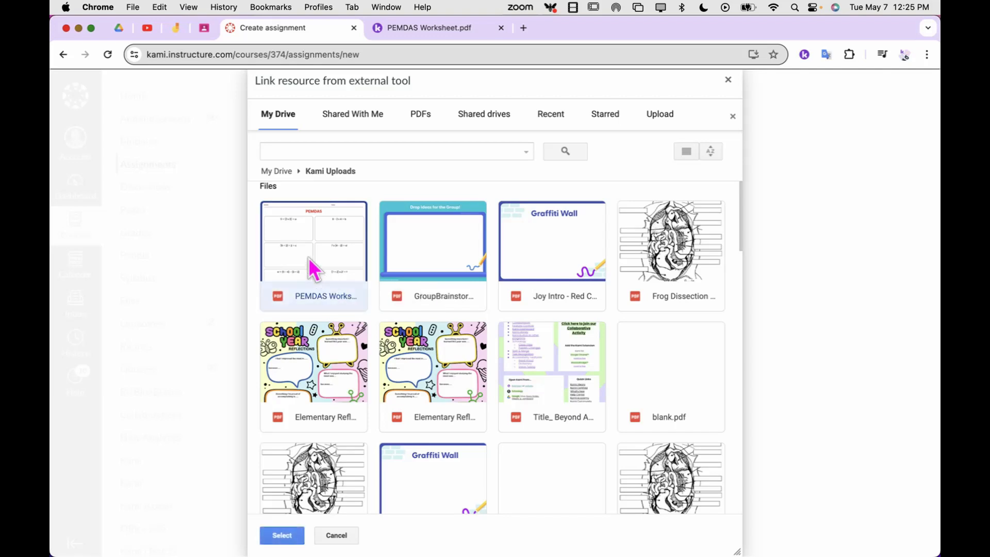
double_click(309, 258)
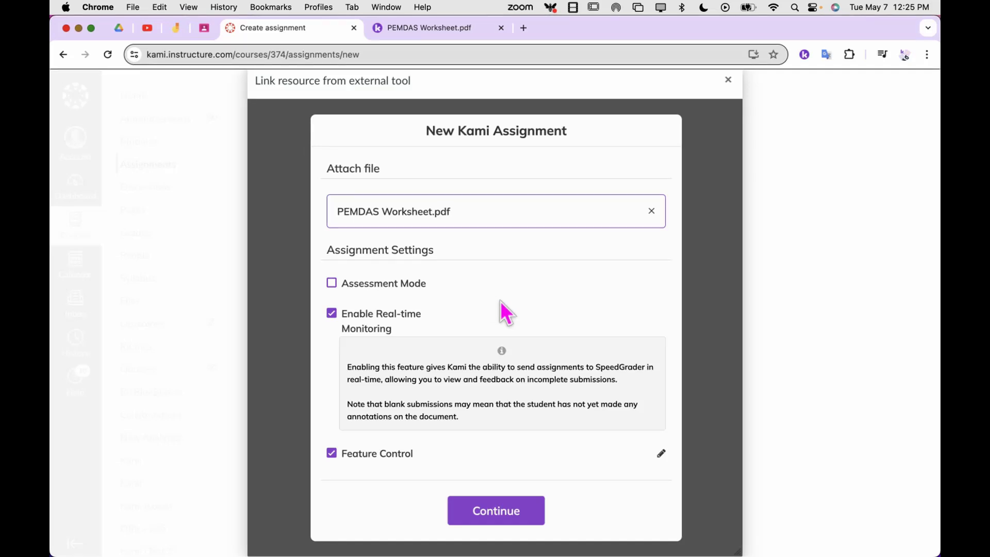
Turn Assessment Mode on to view its options, and switch it back off.
click(371, 291)
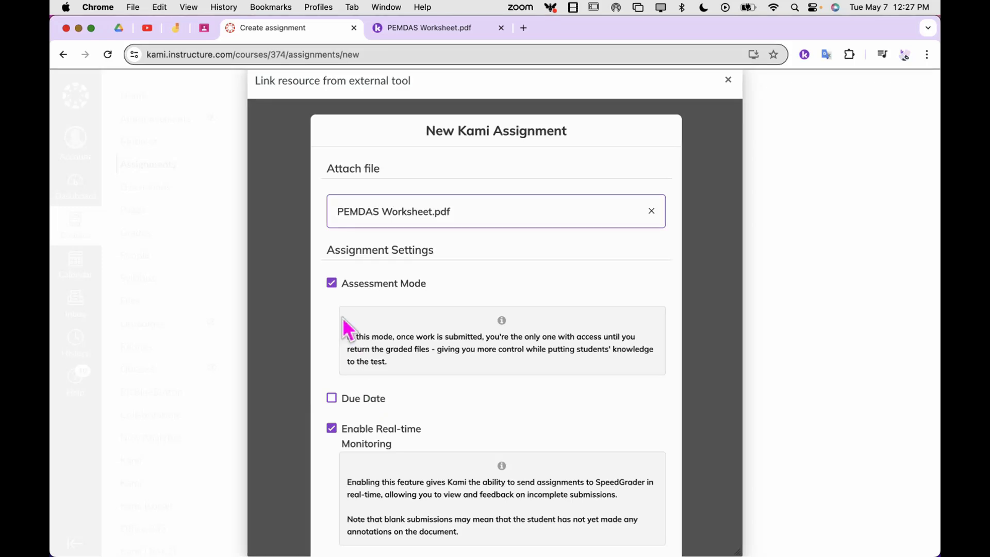
click(334, 286)
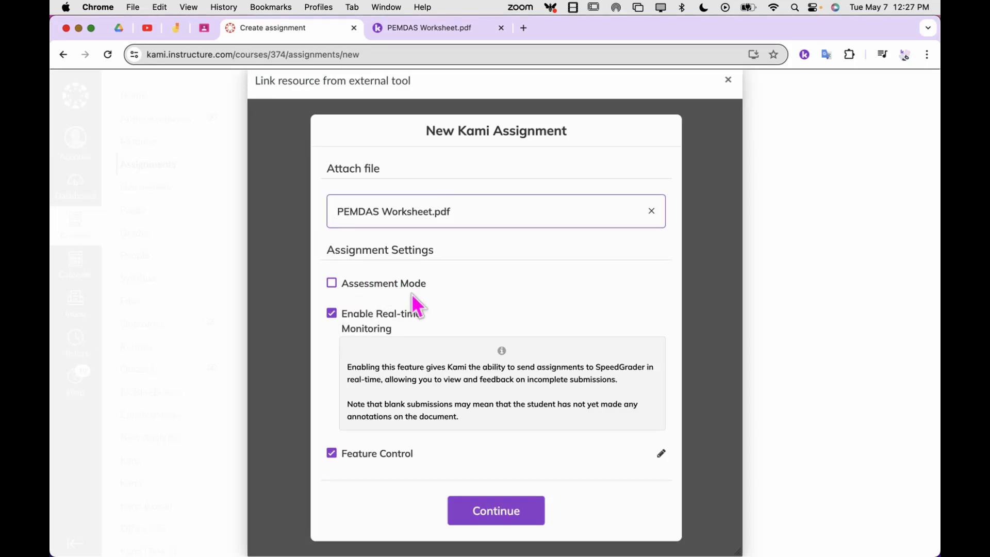
Disable and re-enable Feature Control to open its list of tools for this assignment.
scroll(413, 297, down, 3)
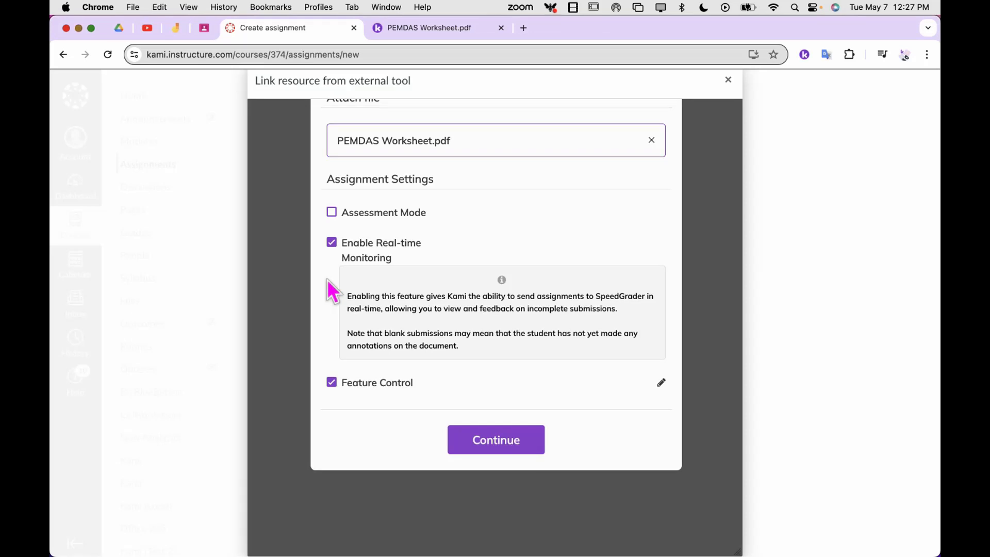
scroll(328, 280, down, 3)
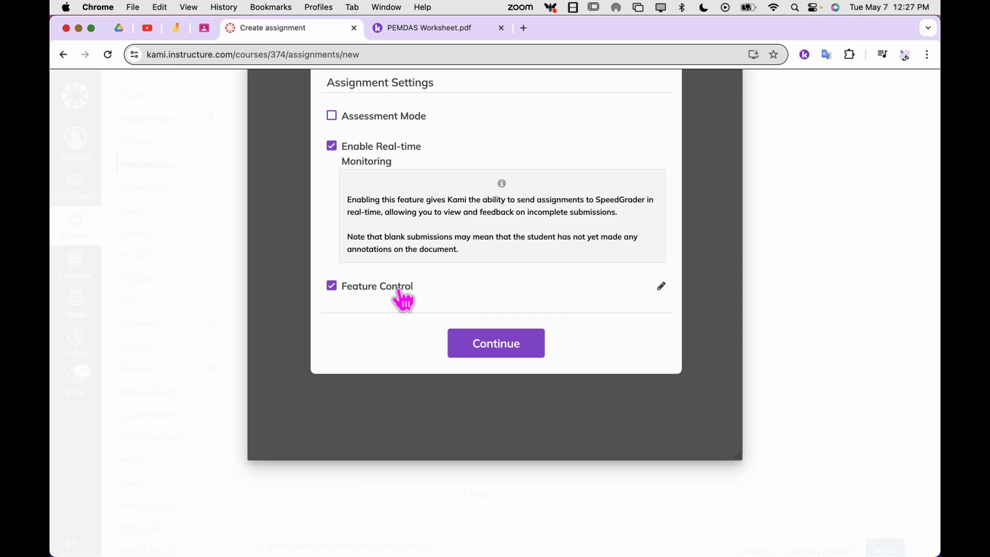
click(345, 289)
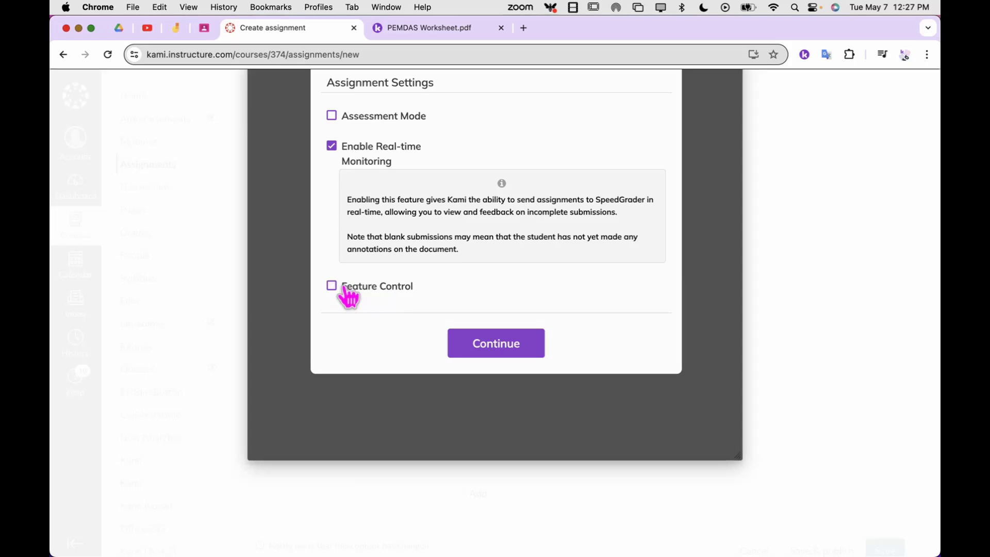
click(344, 287)
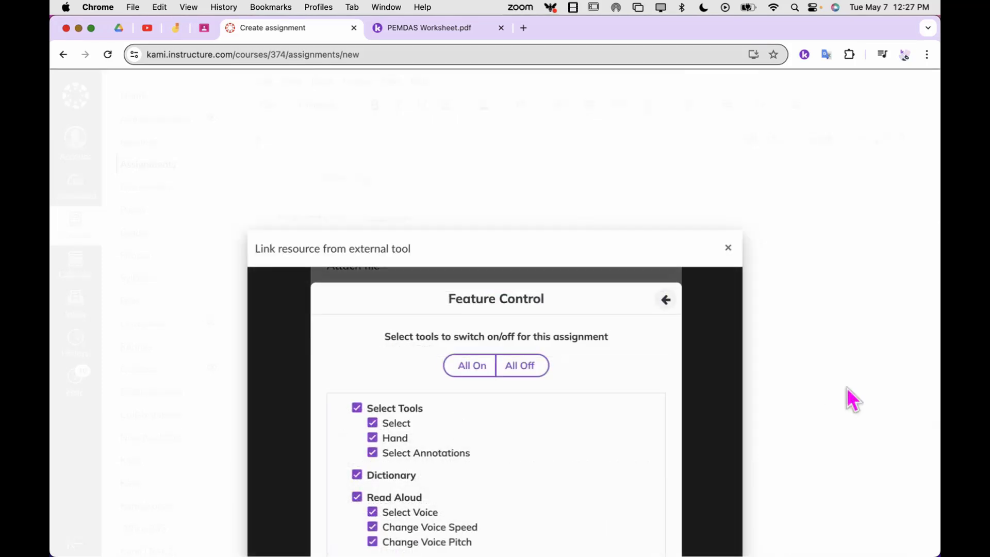
Examine the tools that Feature Control can switch on or off, comparing them with the tools on the PEMDAS Worksheet in Kami.
scroll(851, 399, down, 5)
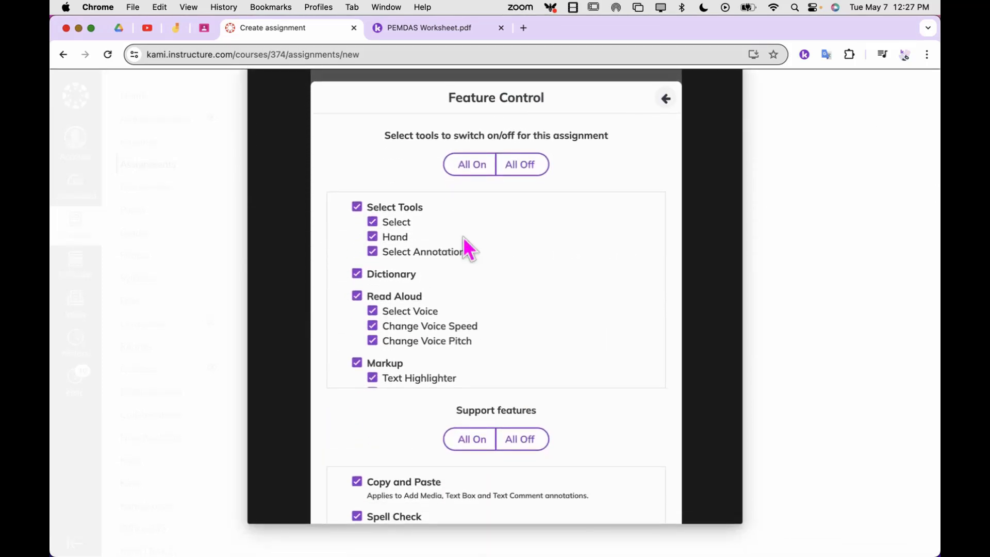
scroll(469, 337, down, 4)
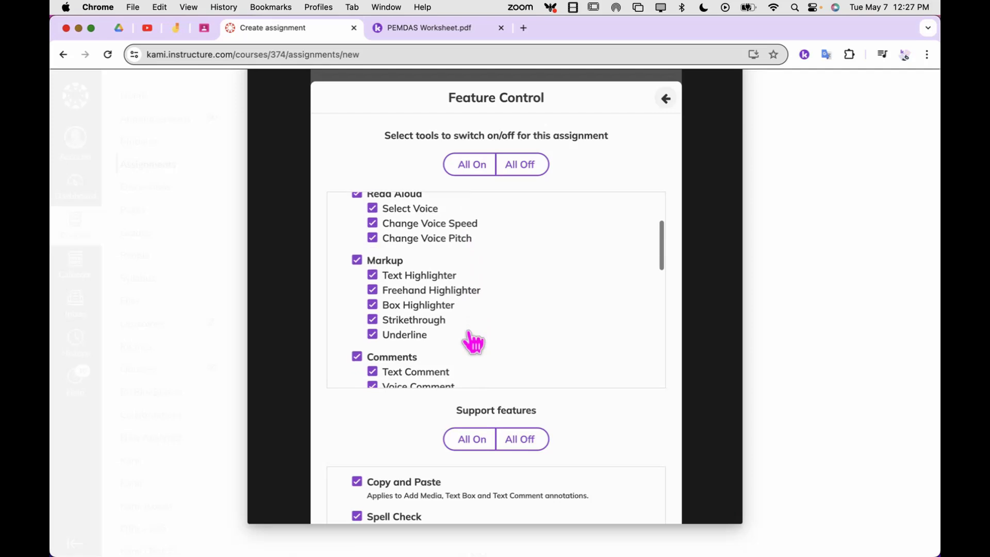
scroll(473, 343, down, 6)
scroll(474, 342, up, 6)
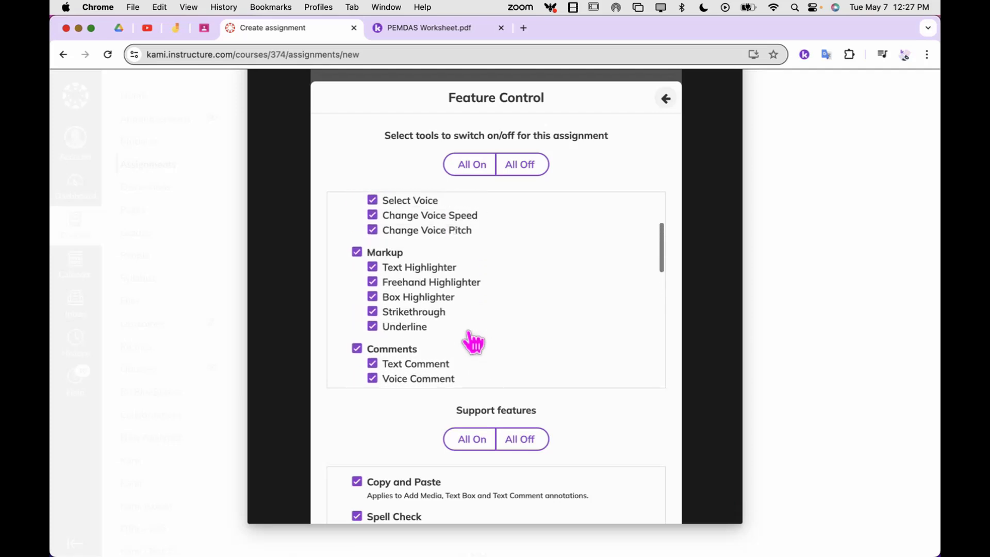
scroll(473, 343, up, 4)
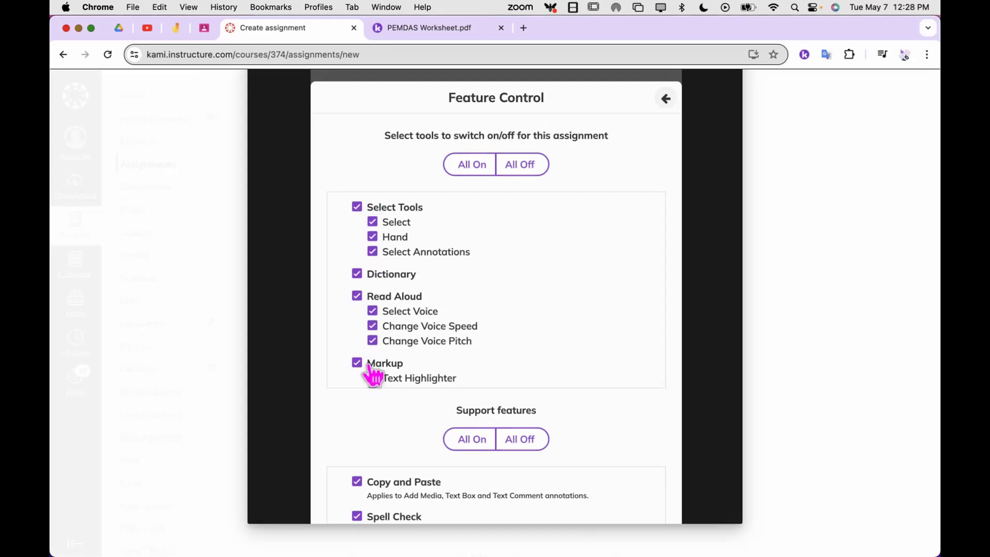
click(438, 30)
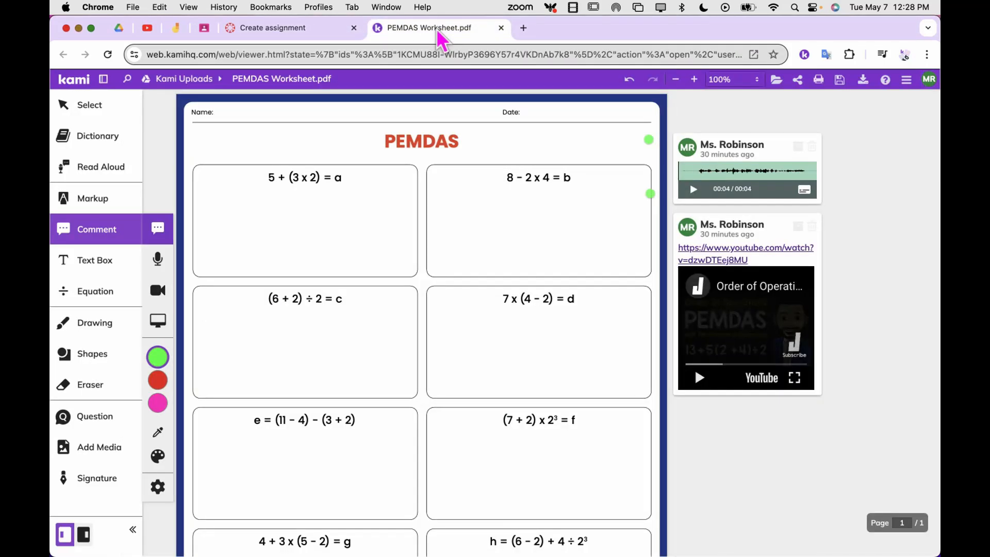
click(308, 30)
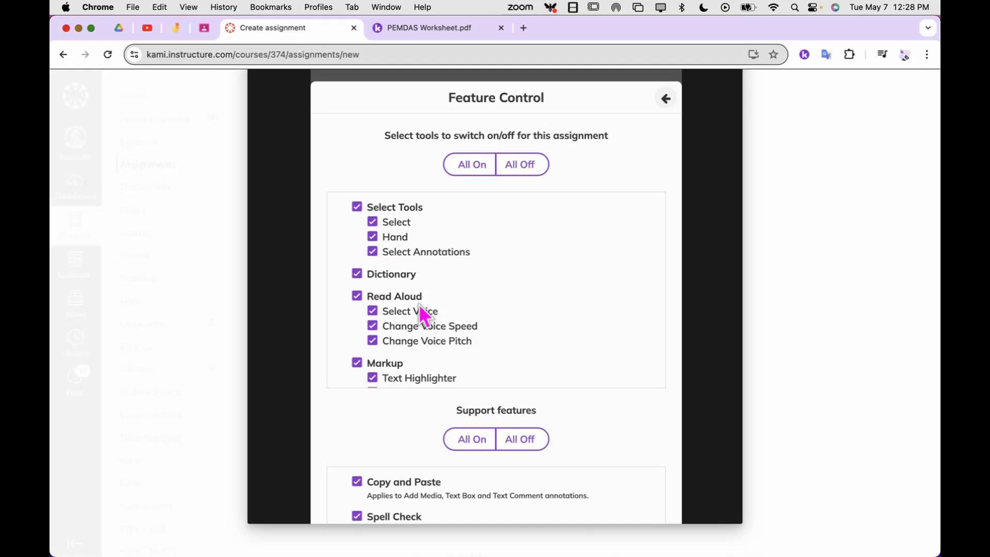
scroll(424, 316, down, 10)
scroll(423, 315, down, 8)
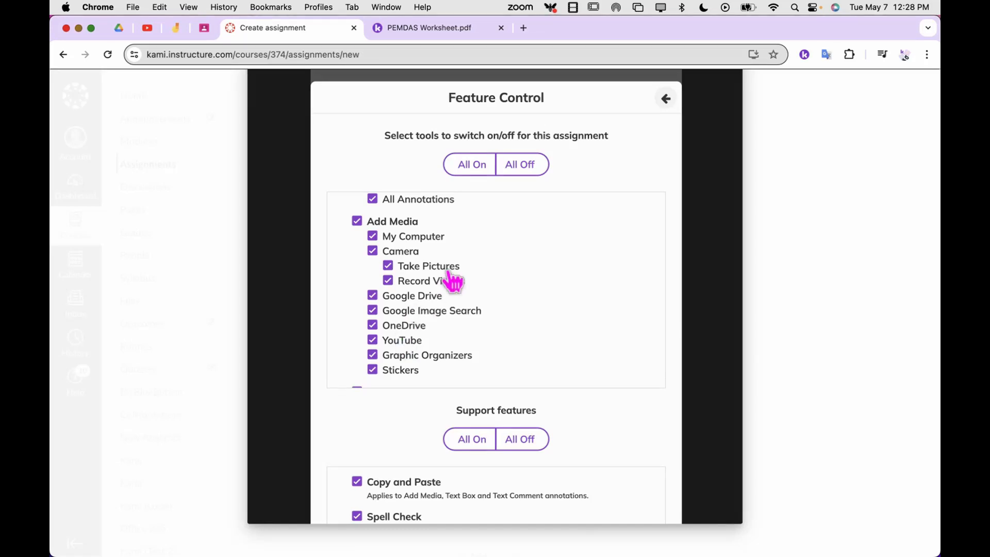
Switch all the assignment's tools off in Feature Control, and turn on only Select, Text Box, Drawing and Eraser.
scroll(453, 279, up, 10)
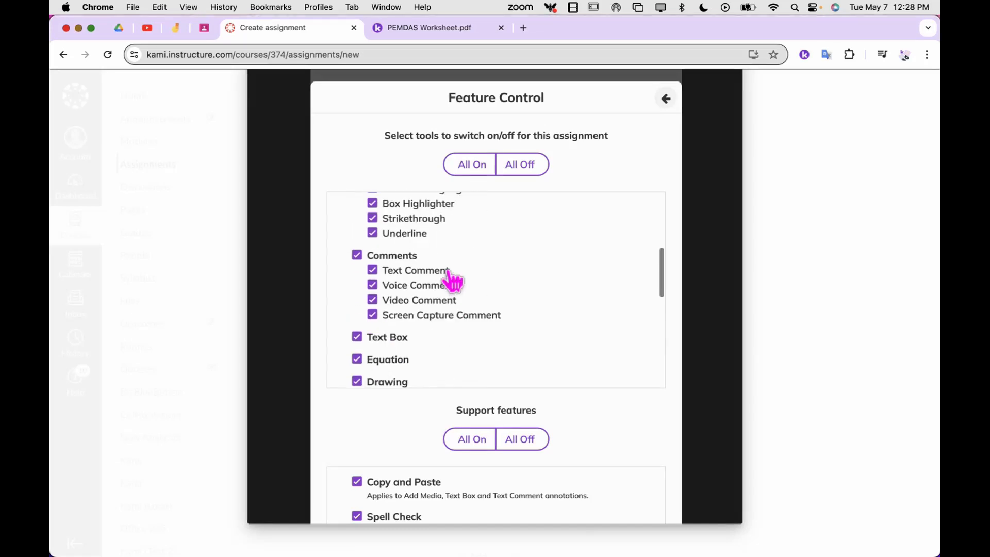
click(527, 170)
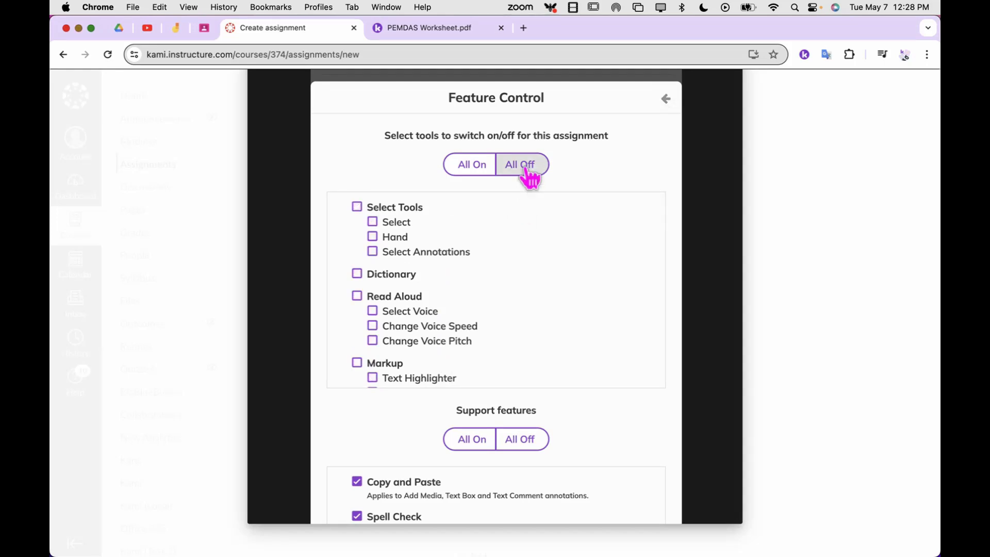
click(398, 224)
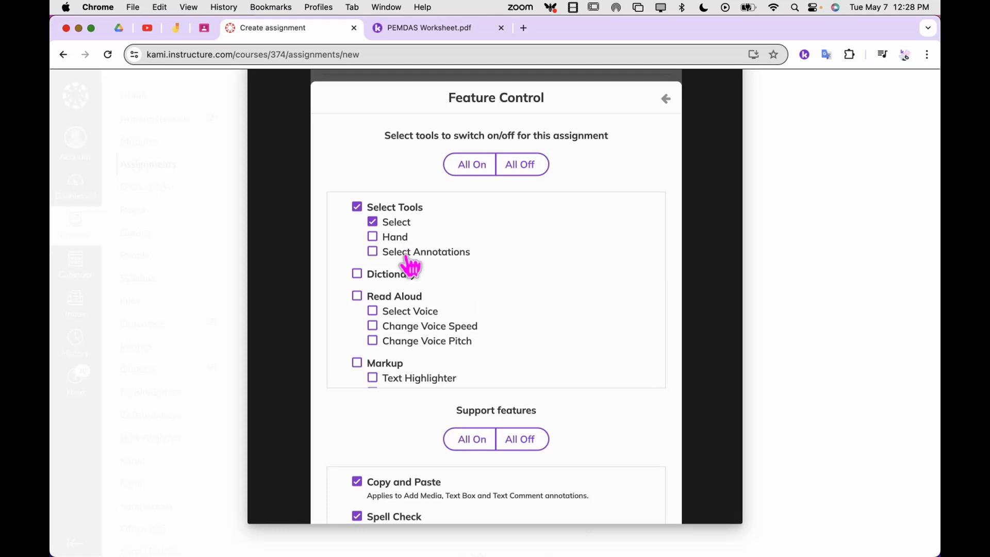
scroll(411, 266, down, 8)
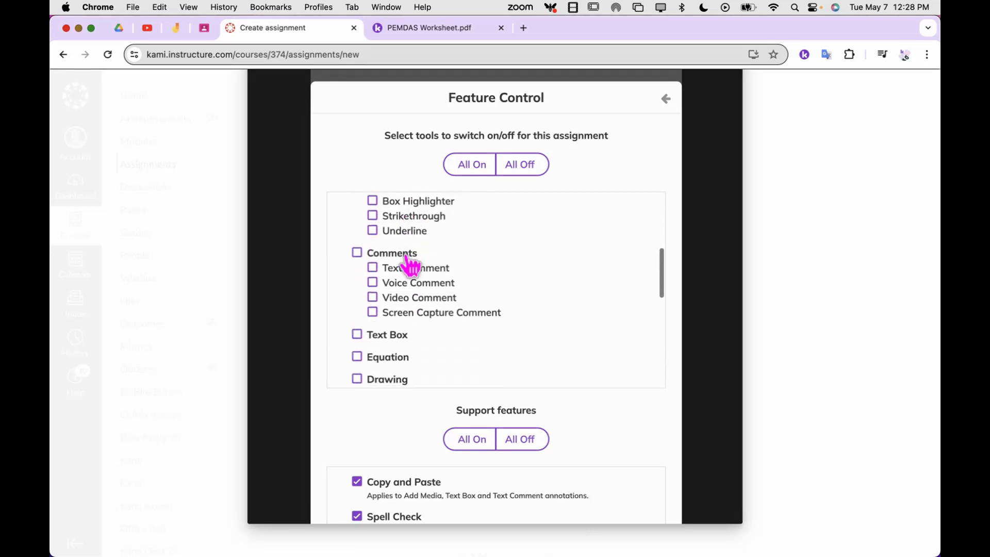
scroll(377, 278, down, 3)
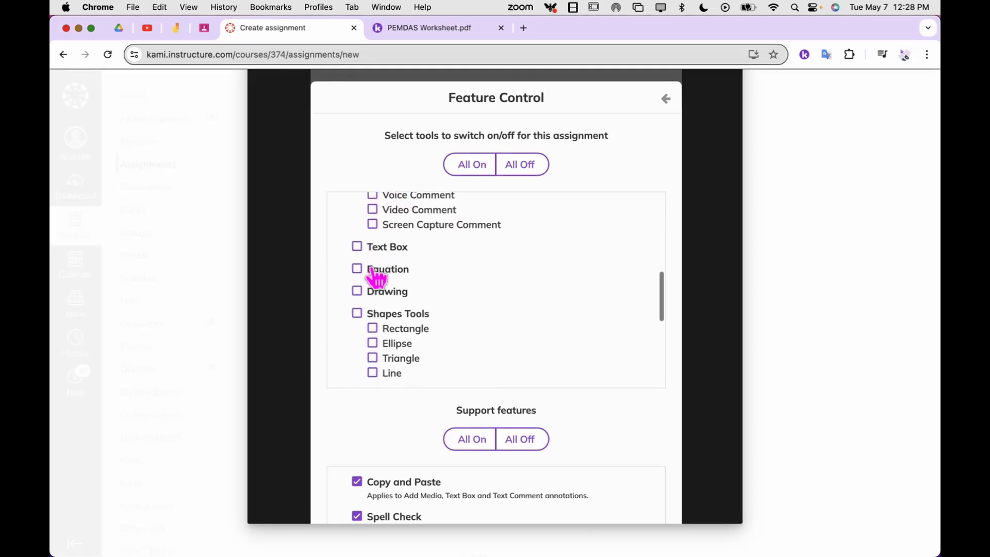
click(357, 246)
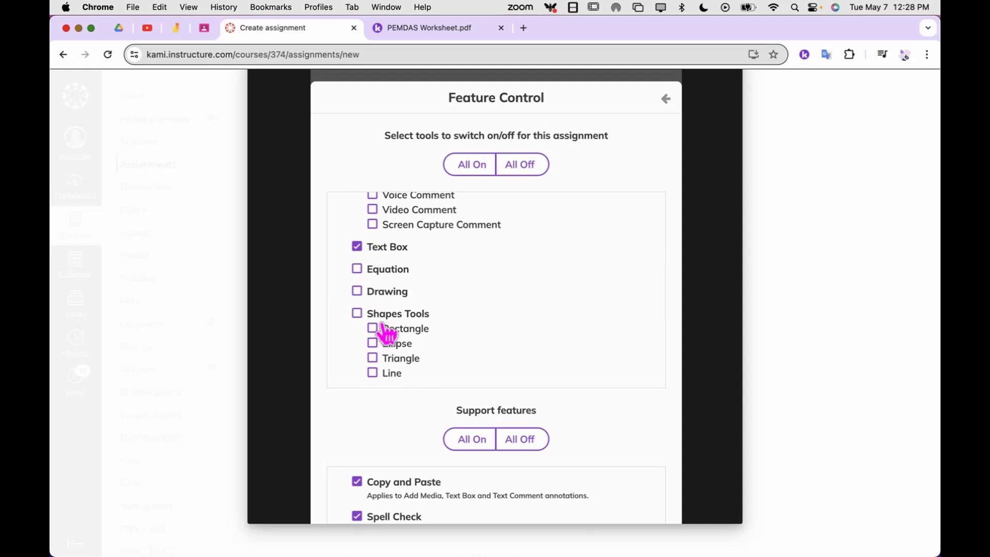
scroll(387, 330, down, 2)
click(356, 243)
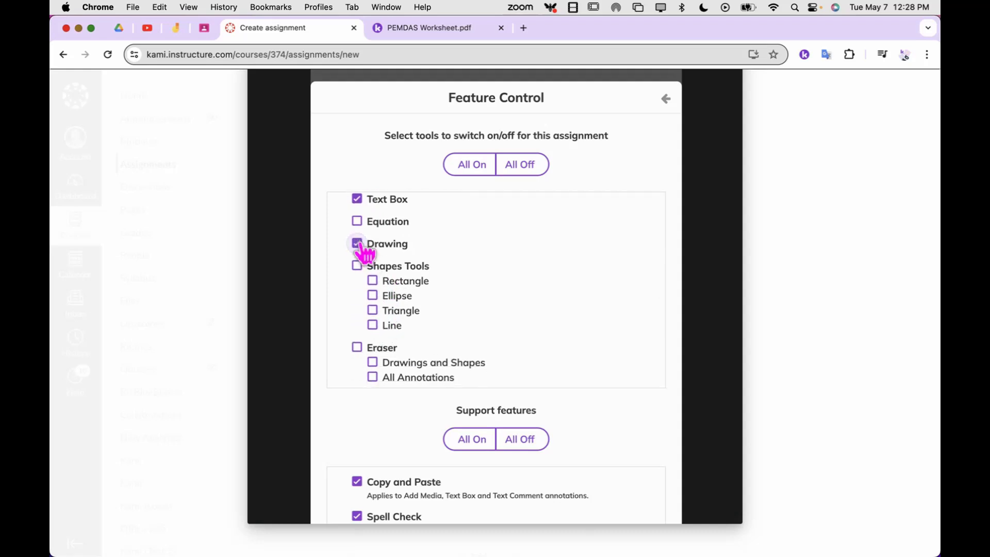
scroll(405, 325, down, 3)
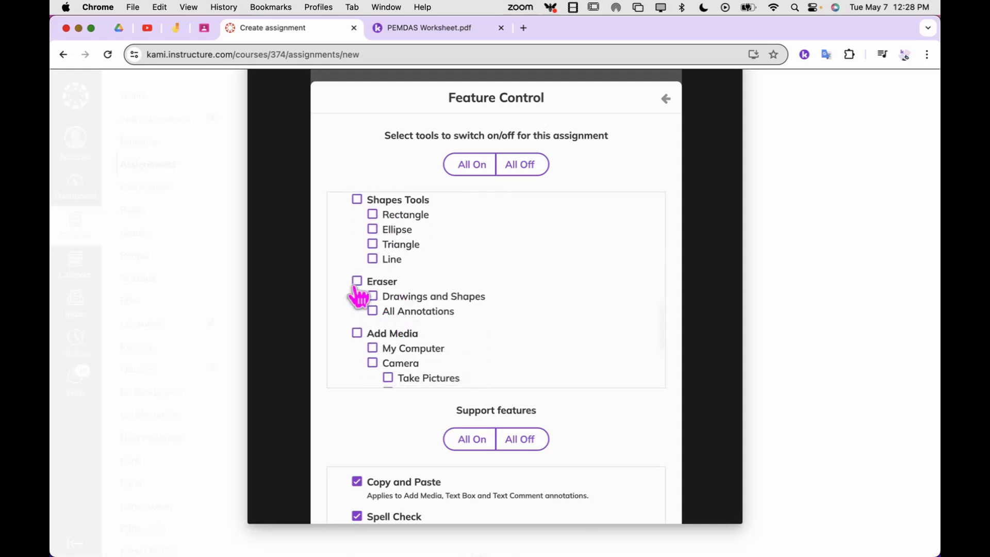
click(358, 282)
scroll(433, 322, down, 4)
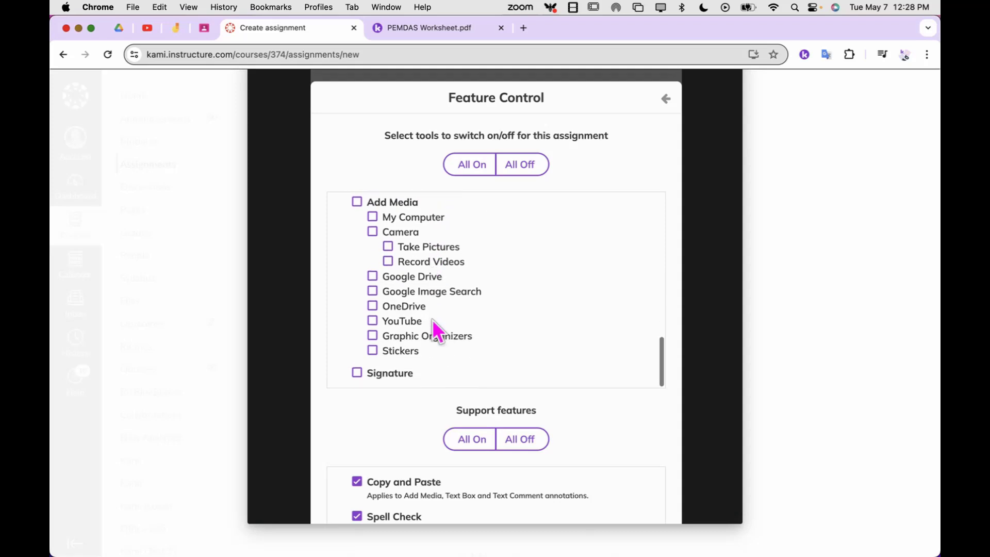
Accept the Feature Control choices with Remember Options on, and continue with the new Kami assignment.
scroll(432, 320, down, 5)
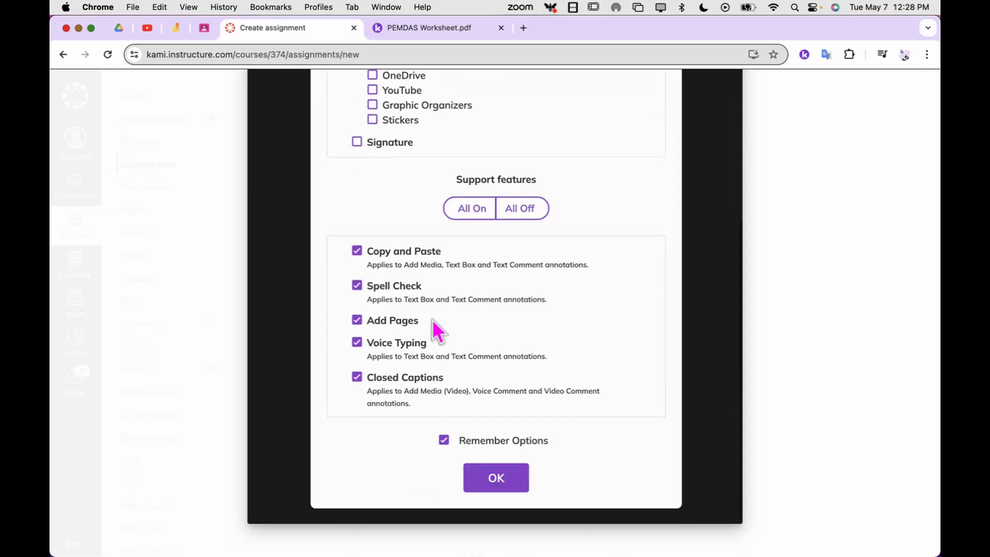
click(495, 480)
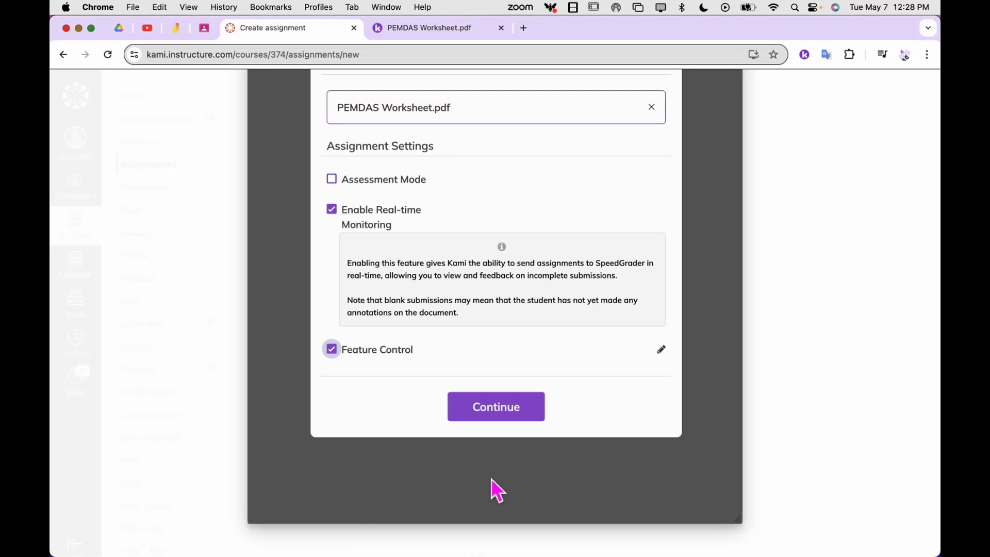
scroll(715, 404, up, 3)
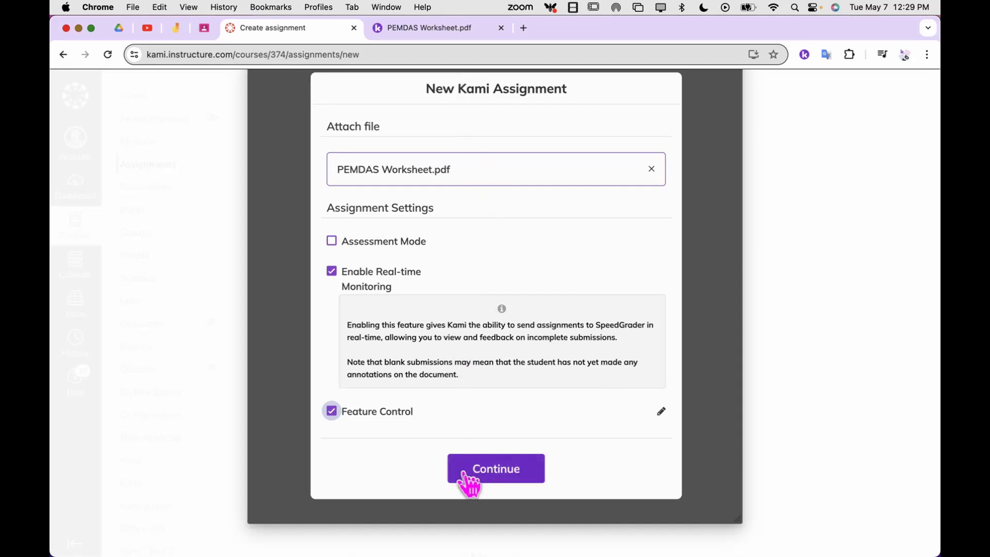
click(490, 478)
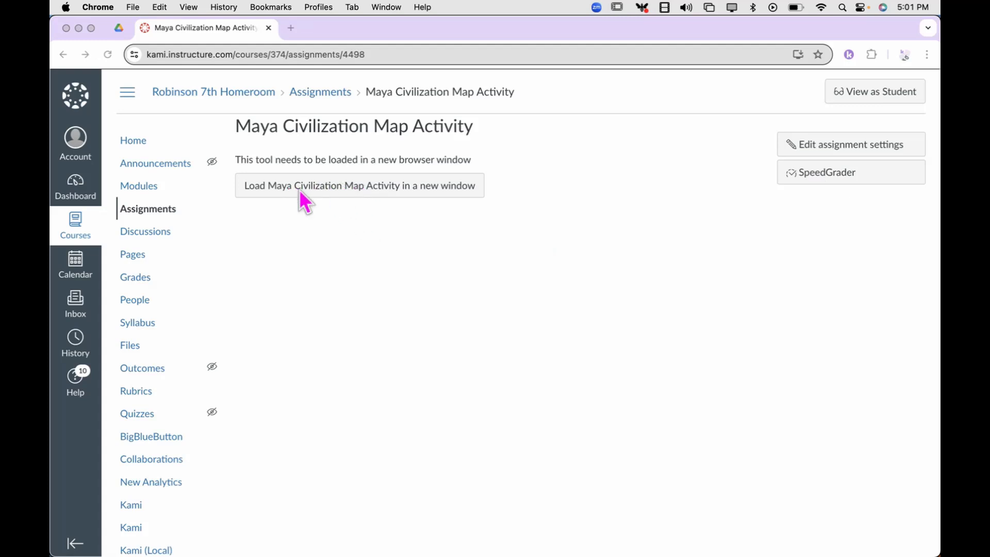
Load the Maya Civilization Map Activity in a new window and open it in Class View.
click(338, 195)
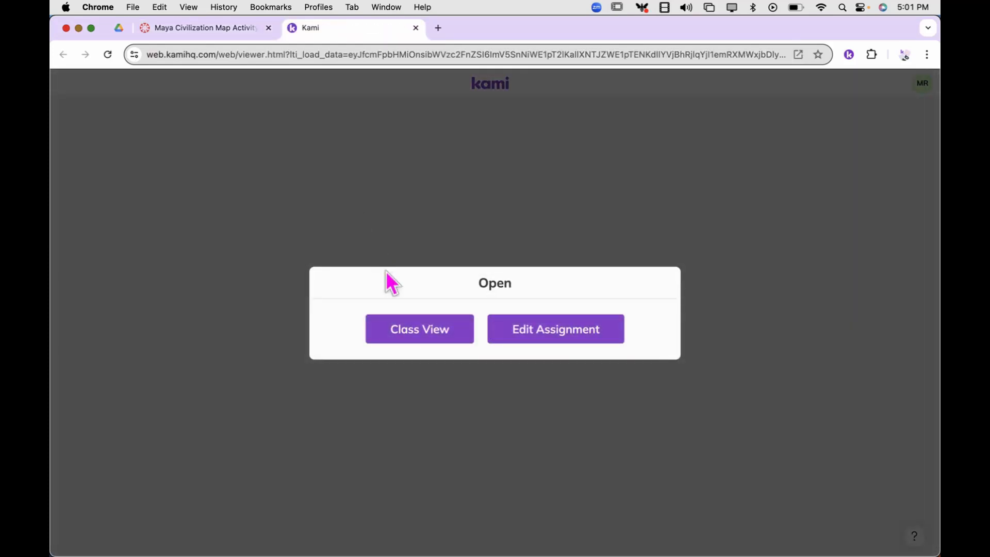
click(442, 336)
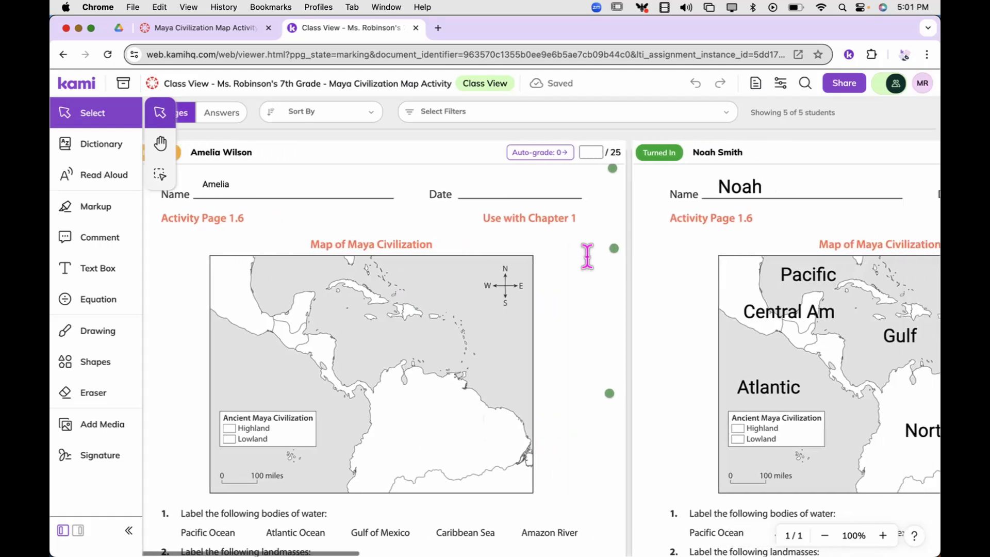
Look through the students' map worksheets side by side, including the questions below the map, and select the in-progress student's grade field.
scroll(586, 256, right, 10)
scroll(587, 256, right, 6)
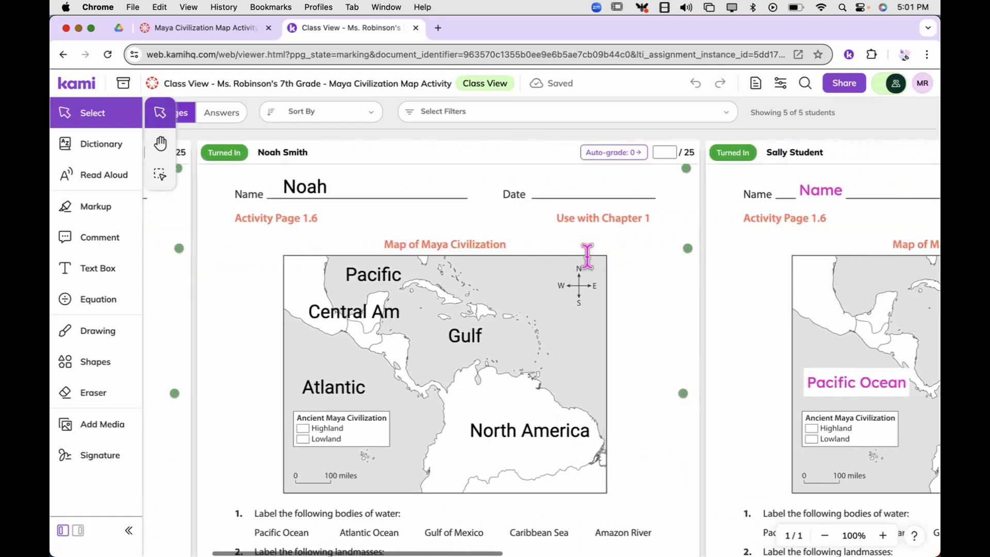
scroll(586, 256, left, 3)
scroll(586, 256, left, 8)
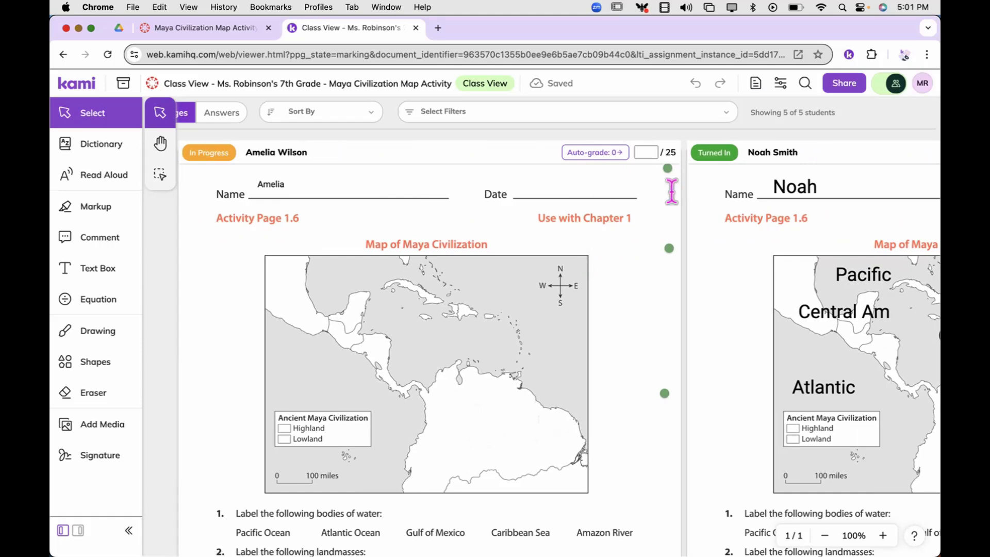
scroll(626, 396, down, 3)
scroll(626, 396, down, 2)
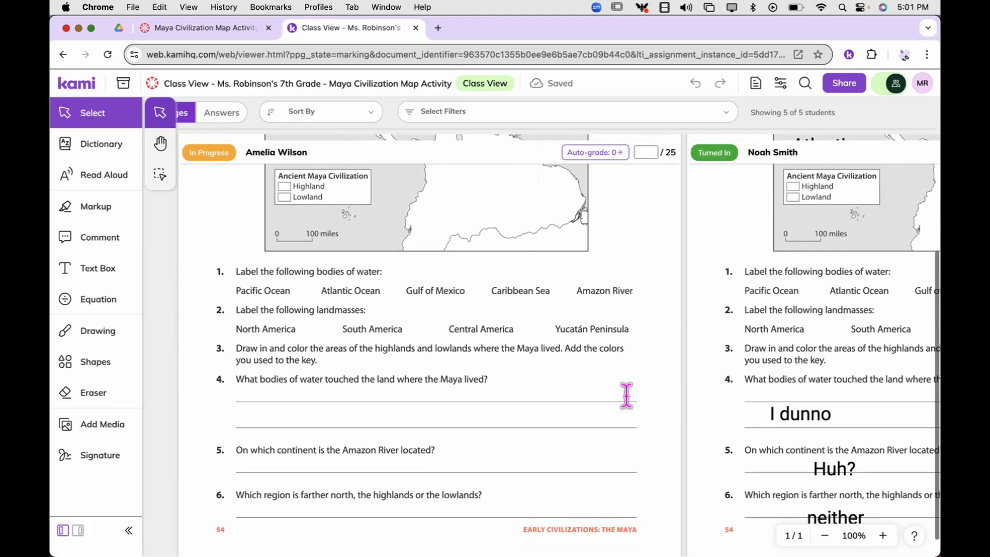
scroll(626, 396, up, 4)
scroll(626, 396, up, 1)
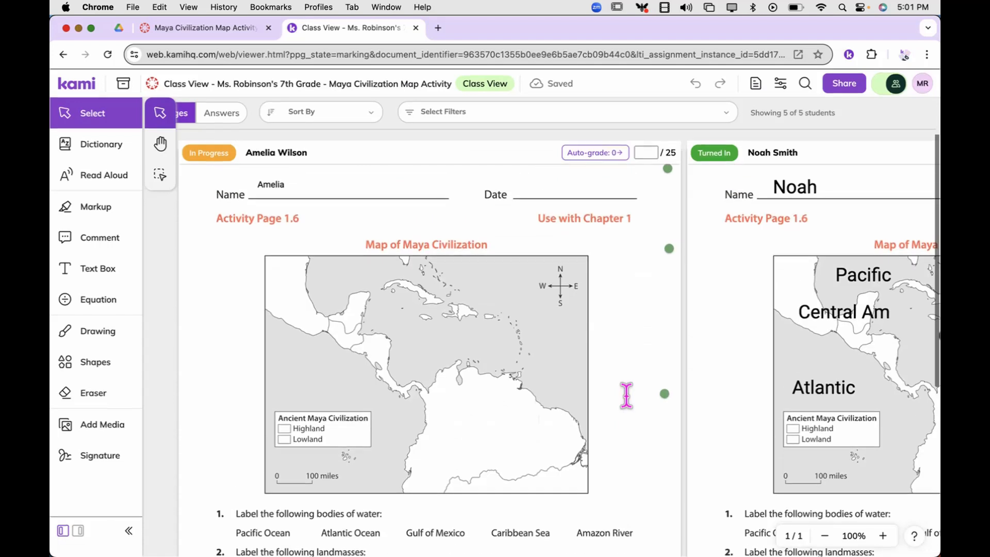
click(646, 152)
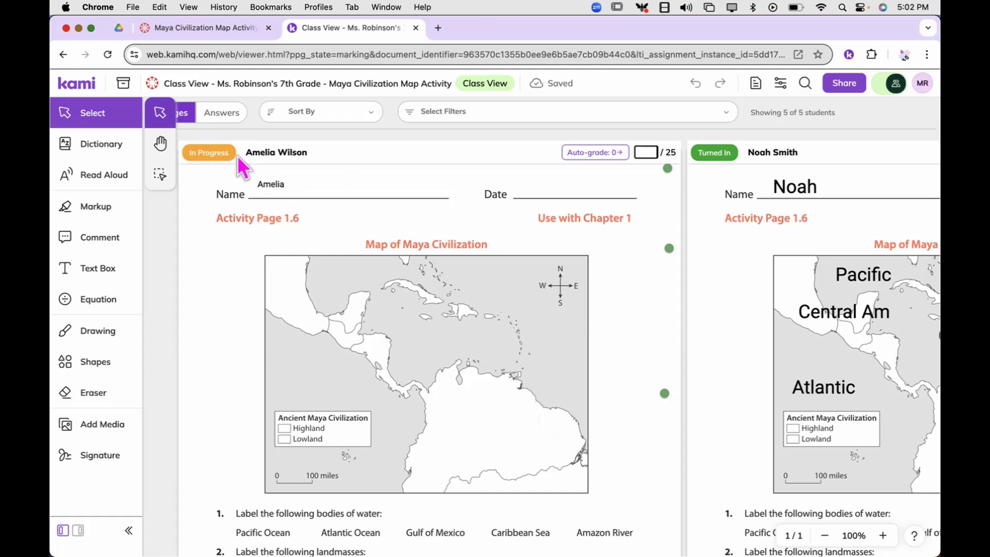
Sort the student submissions by First Name A to Z, and change the sorting to Submission Status.
click(373, 117)
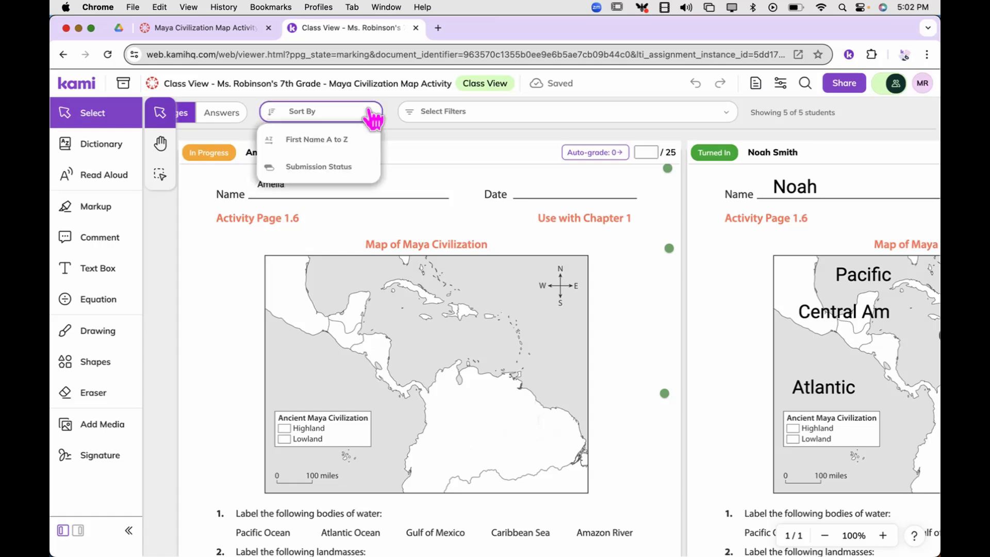
click(354, 149)
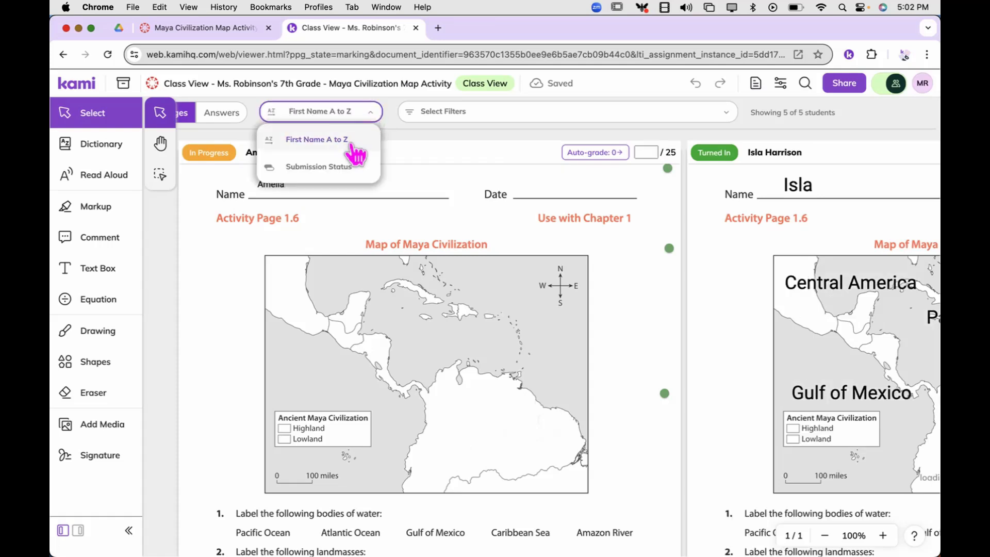
click(343, 172)
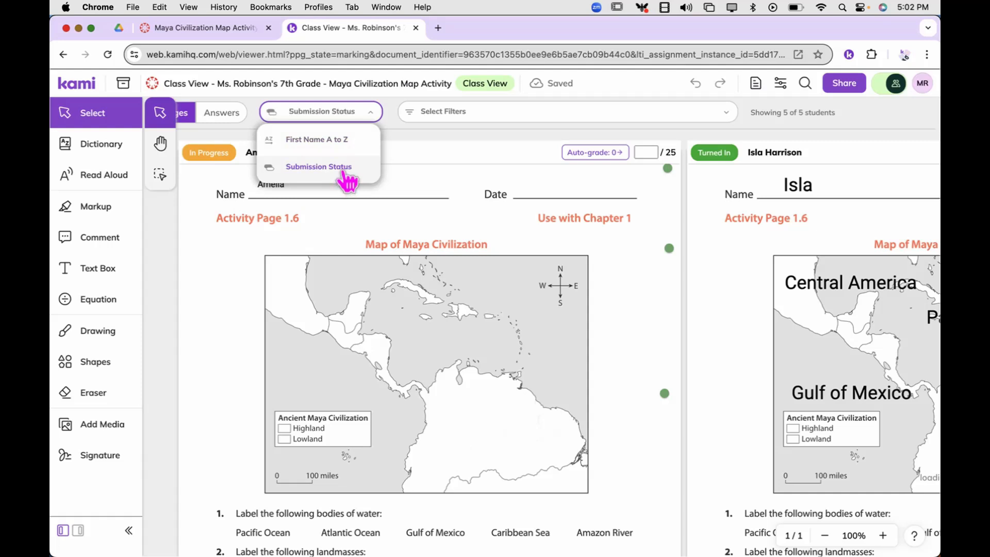
click(422, 153)
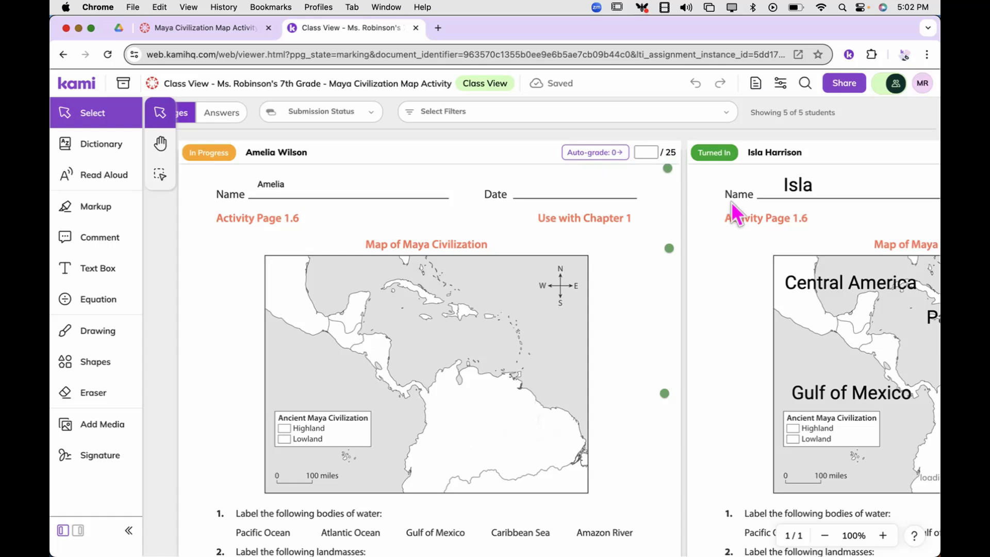
Record a voice comment about 8 seconds long beside question 3 on the turned-in worksheet next to the in-progress one.
scroll(731, 202, right, 6)
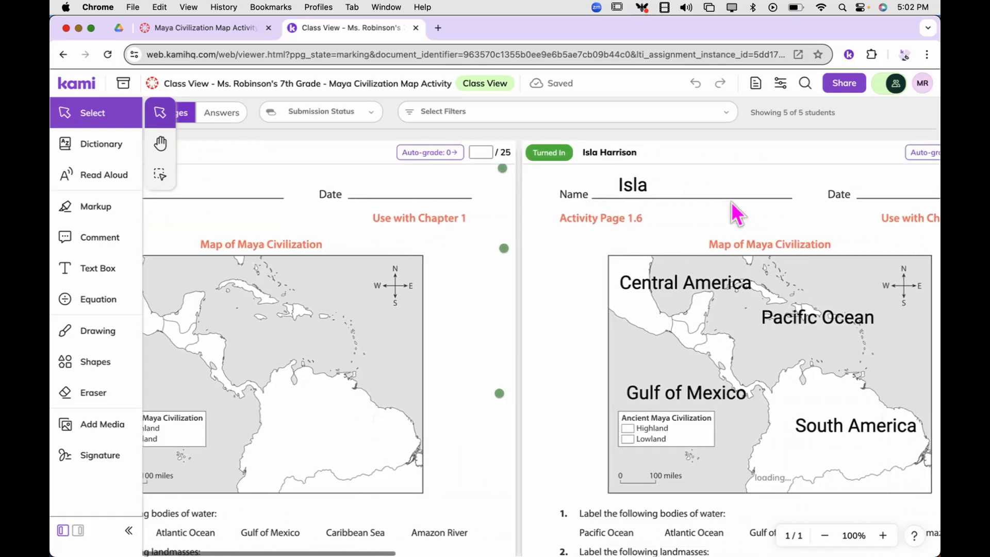
scroll(732, 202, down, 5)
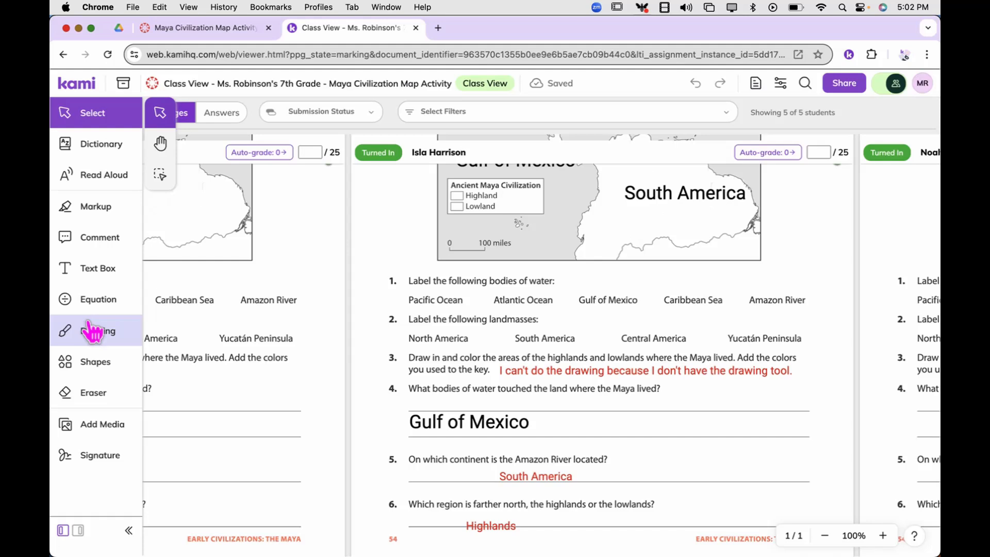
click(96, 241)
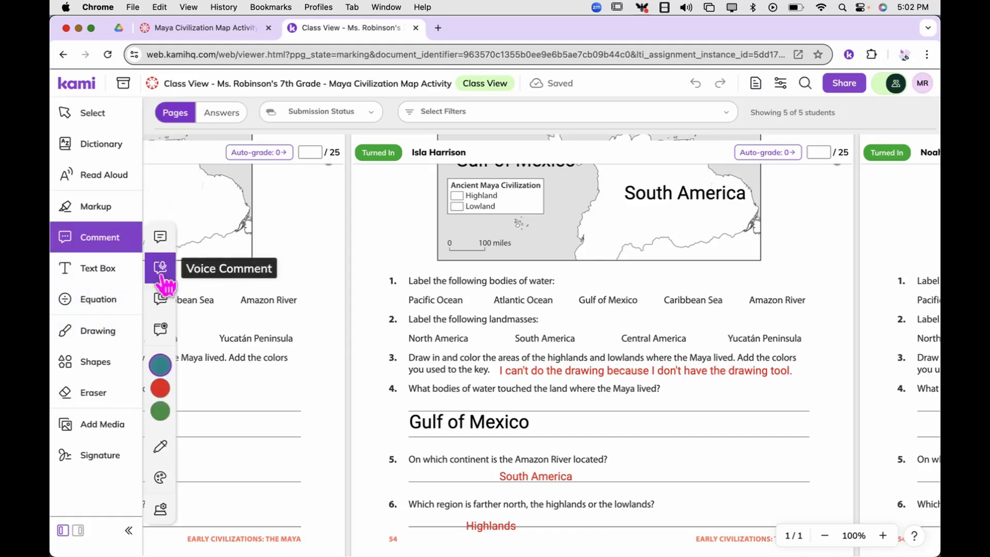
click(162, 269)
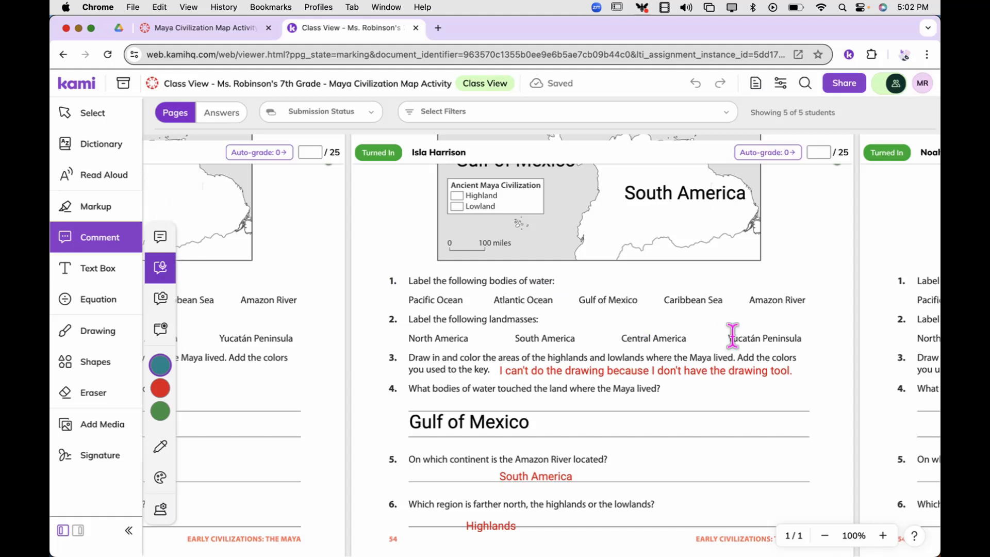
click(805, 360)
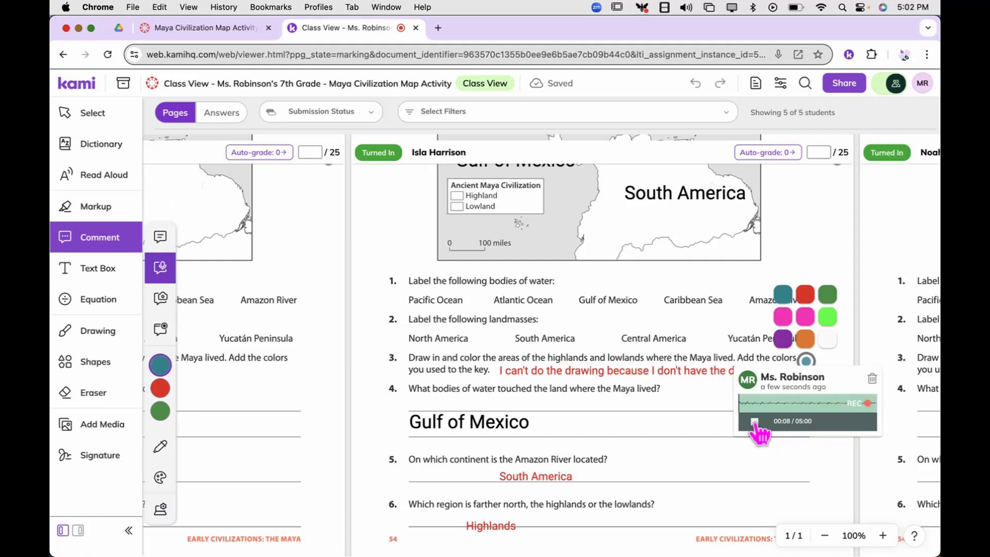
click(754, 424)
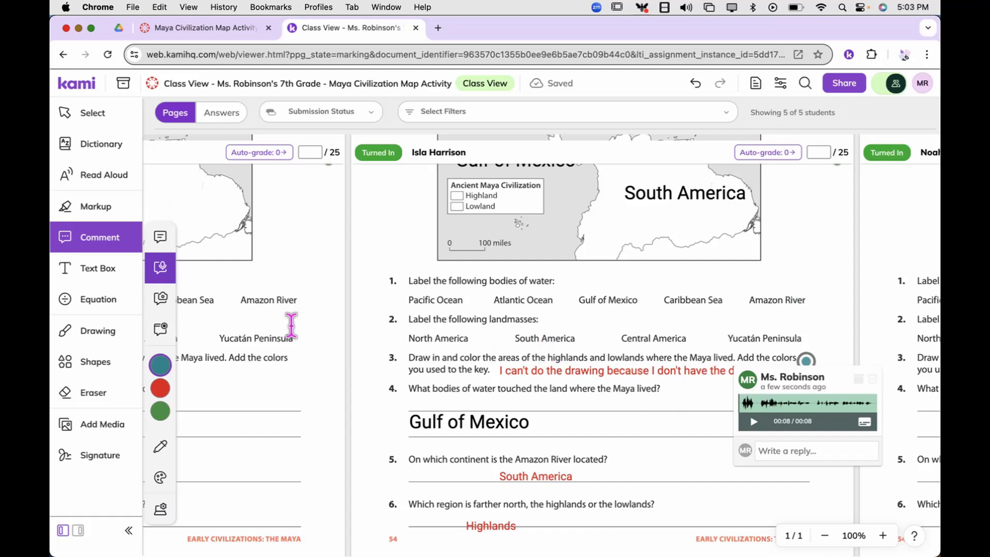
View the in-progress student's worksheet, choose the Text Comment tool, and return to the turned-in worksheet.
scroll(287, 324, left, 5)
scroll(287, 324, left, 3)
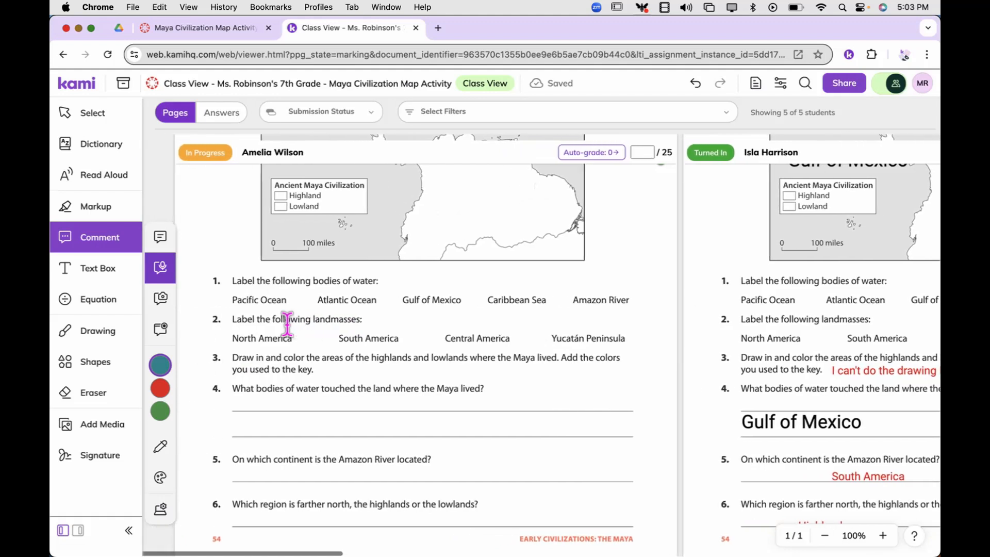
click(163, 242)
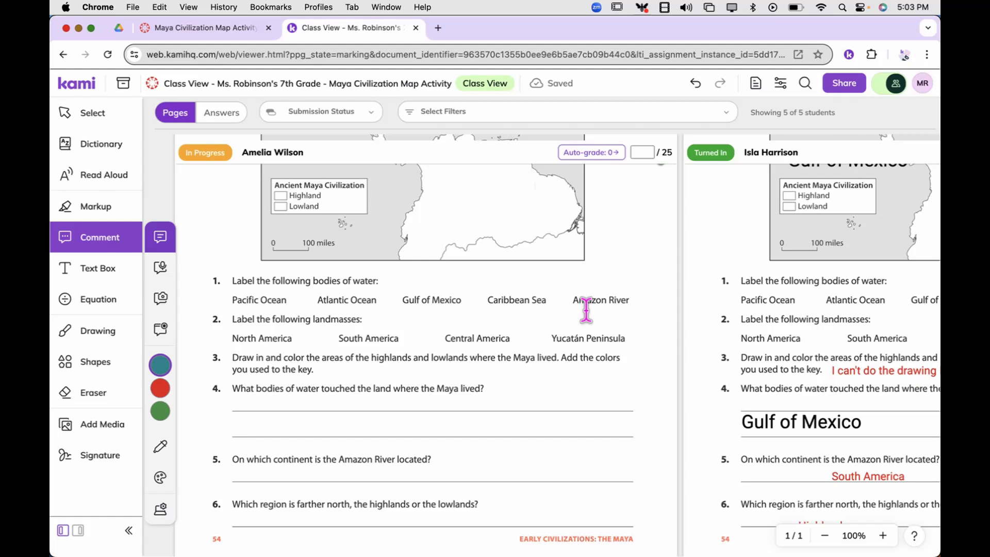
scroll(845, 281, right, 5)
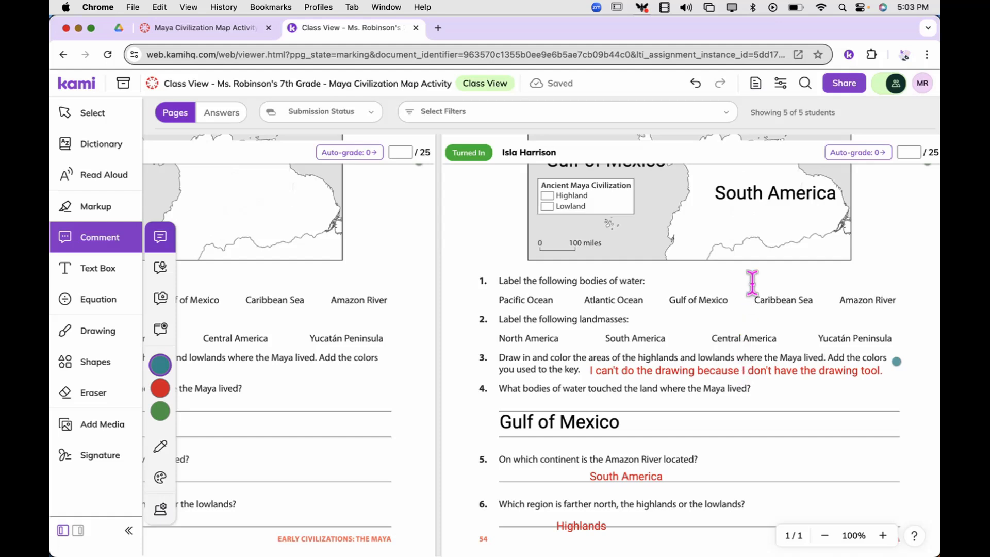
Enable the Drawing tool and the Eraser with all its options in the assignment's Feature Control, and save the settings.
click(782, 84)
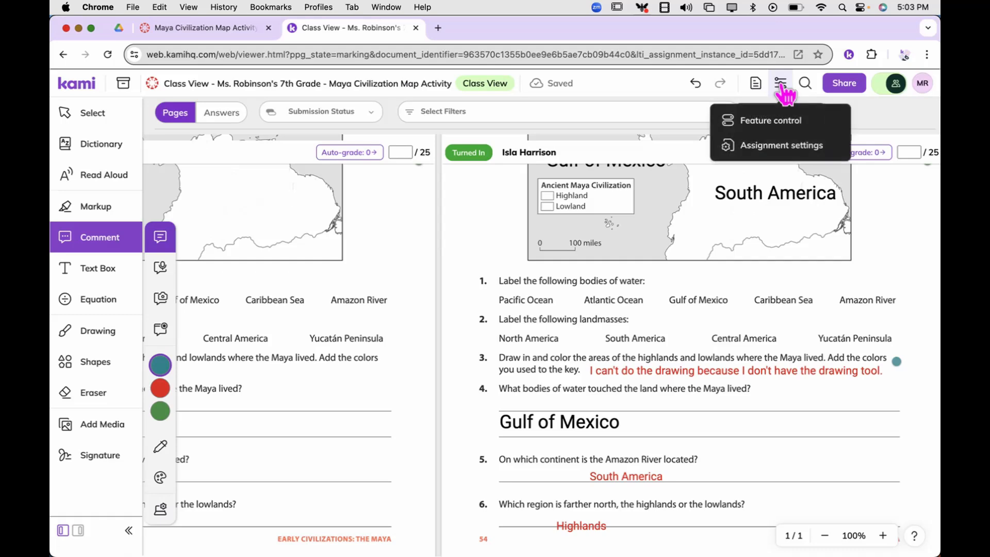
click(782, 122)
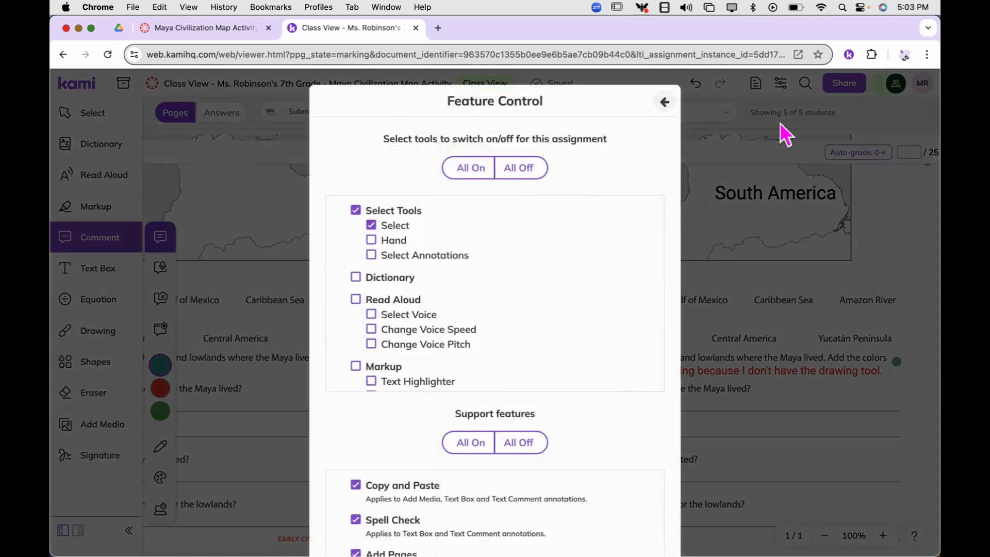
scroll(477, 317, down, 5)
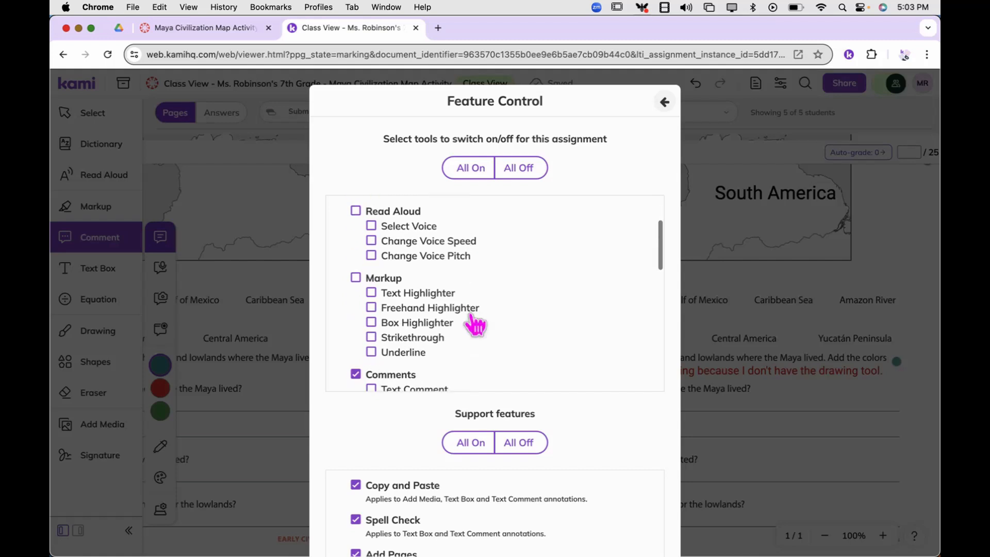
scroll(472, 317, down, 3)
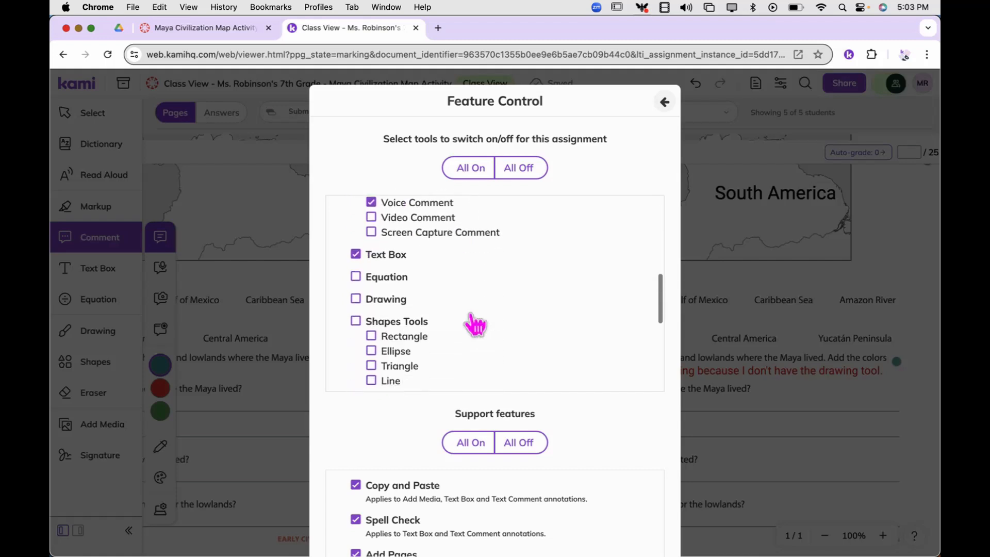
click(392, 297)
scroll(444, 306, down, 4)
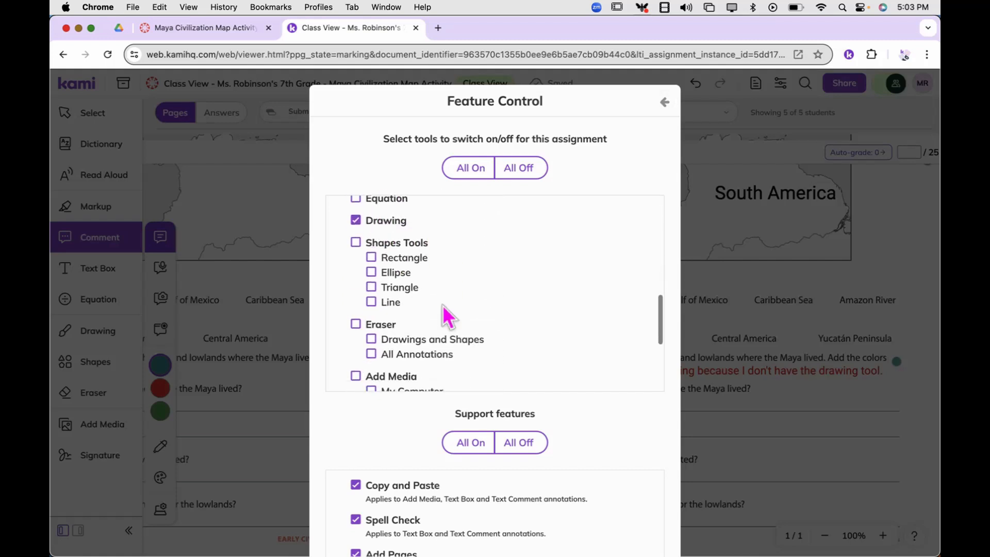
click(392, 266)
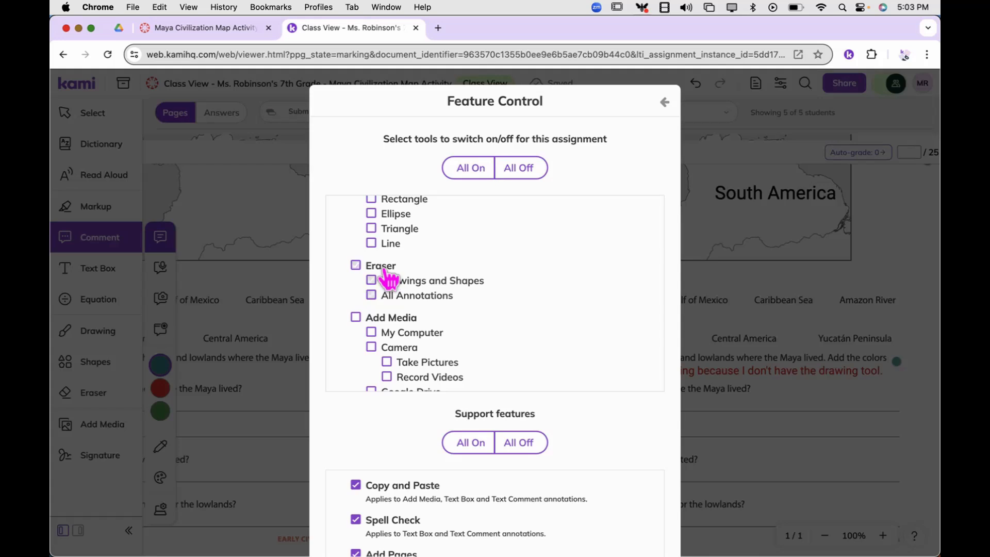
scroll(483, 300, down, 6)
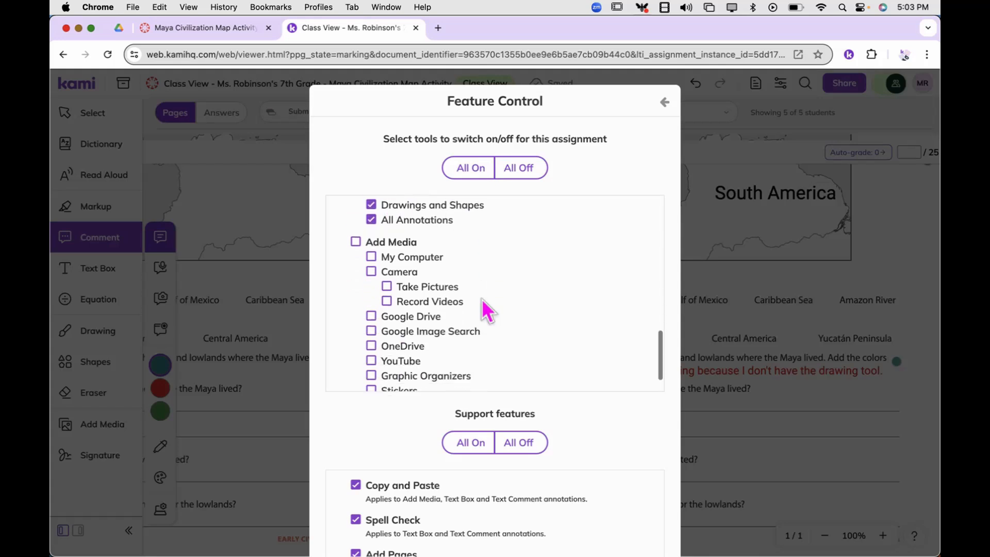
scroll(482, 299, down, 2)
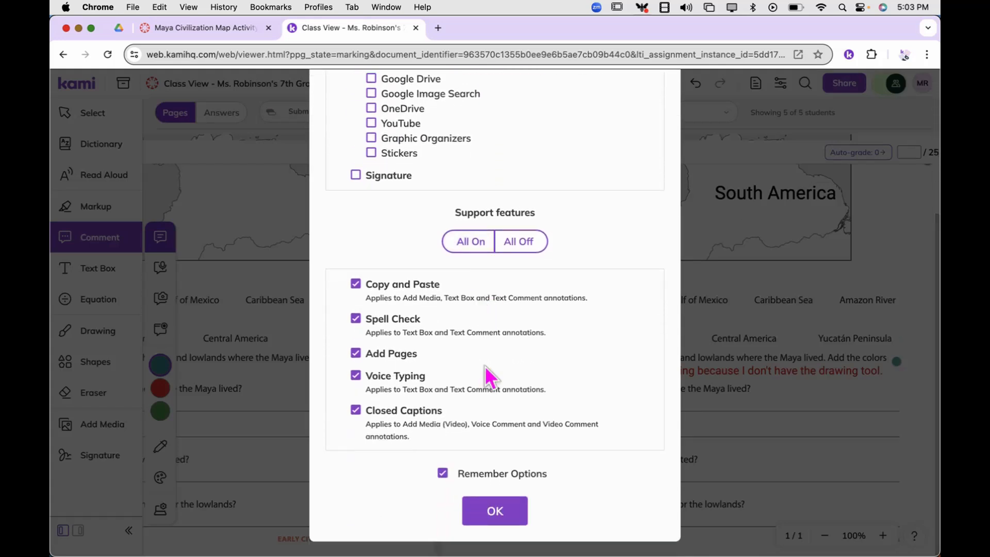
click(495, 513)
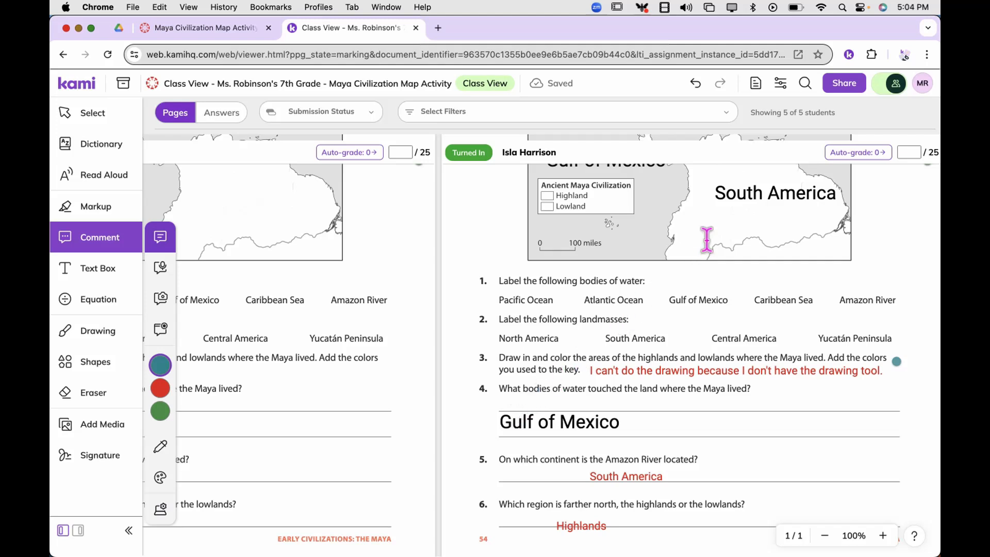
Record a voice comment about 17 seconds long beside question 3 in the original assignment file, and update all student copies with it.
click(885, 85)
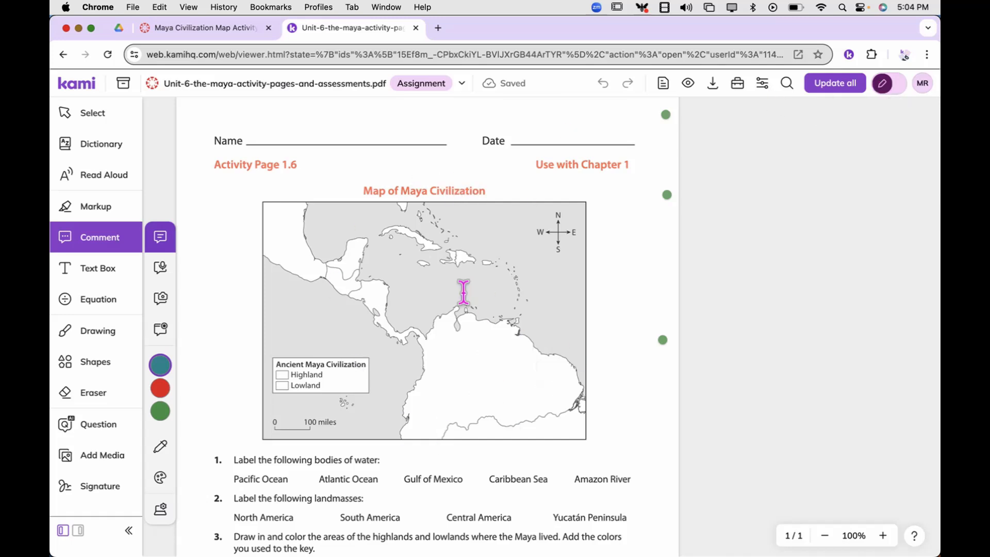
scroll(463, 292, down, 5)
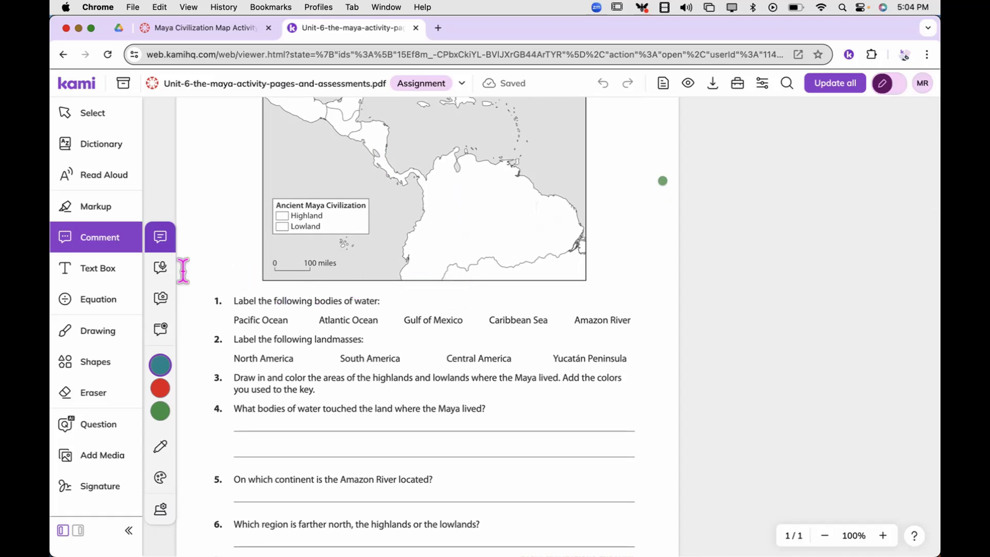
click(163, 269)
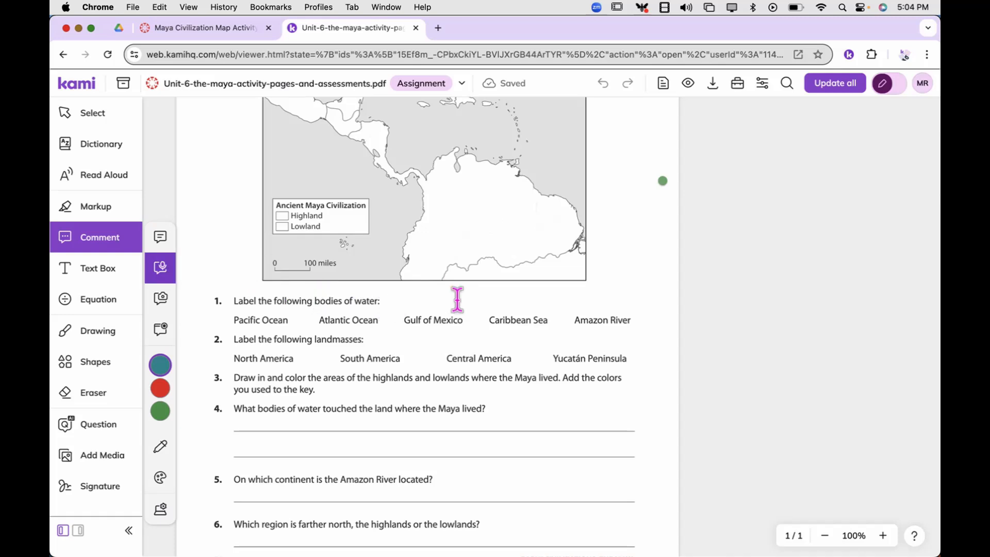
click(639, 379)
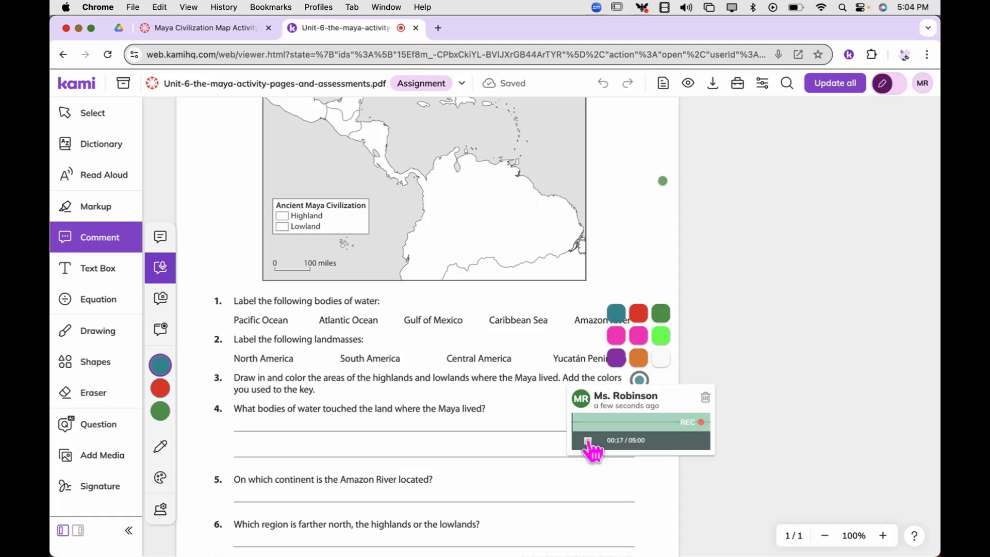
click(588, 441)
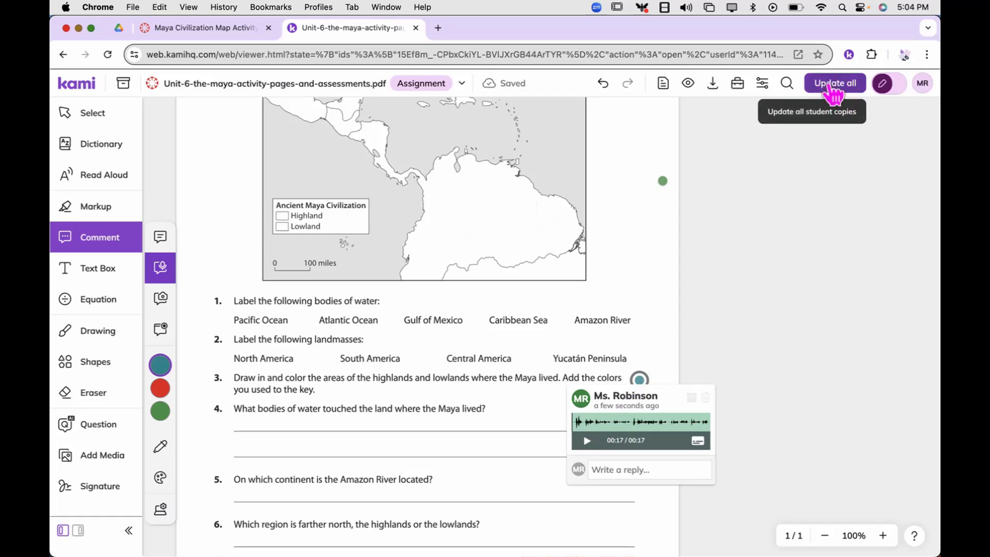
click(830, 87)
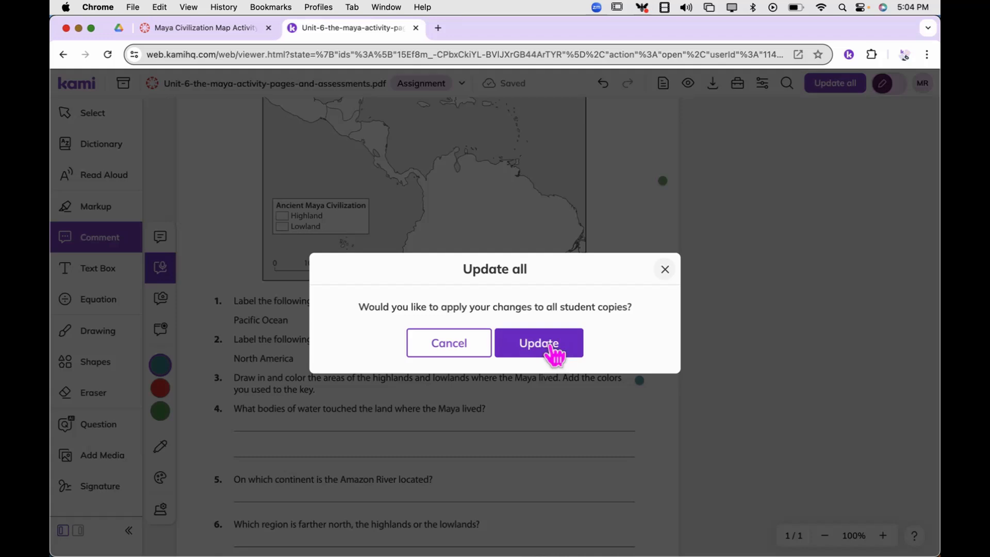
click(550, 348)
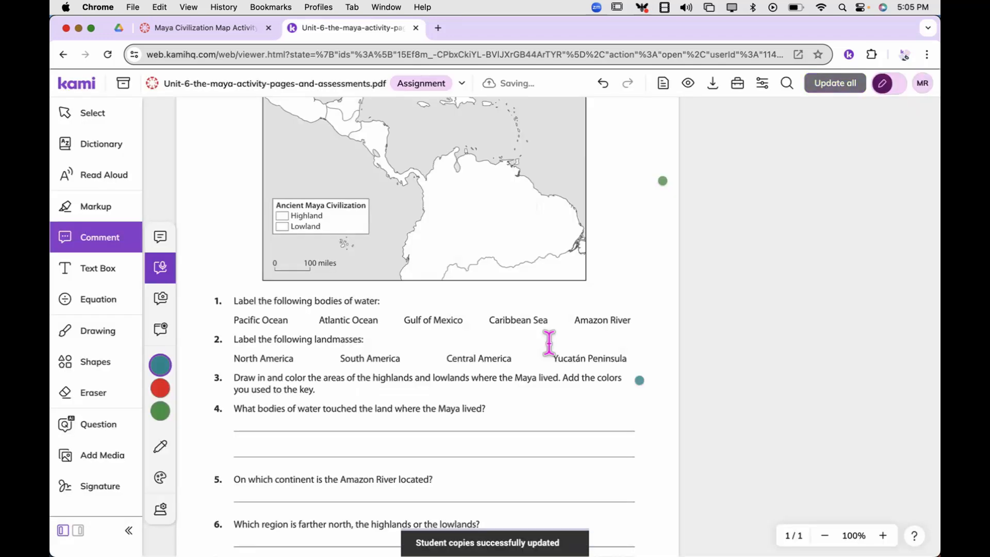
Add a text box reading "A New Title" over the map's heading, with 30px text and a white background fill.
scroll(448, 241, up, 3)
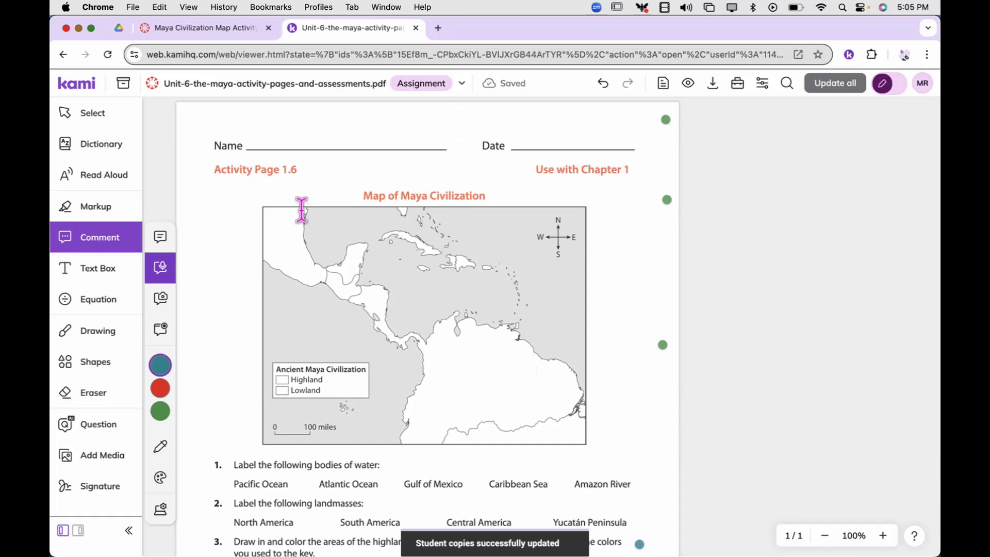
click(105, 279)
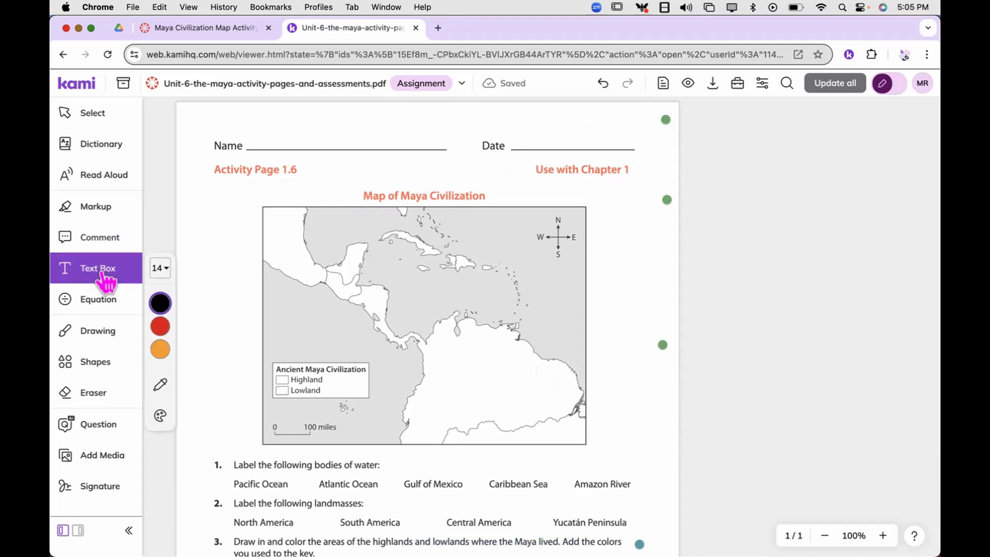
click(367, 193)
text(A New Title)
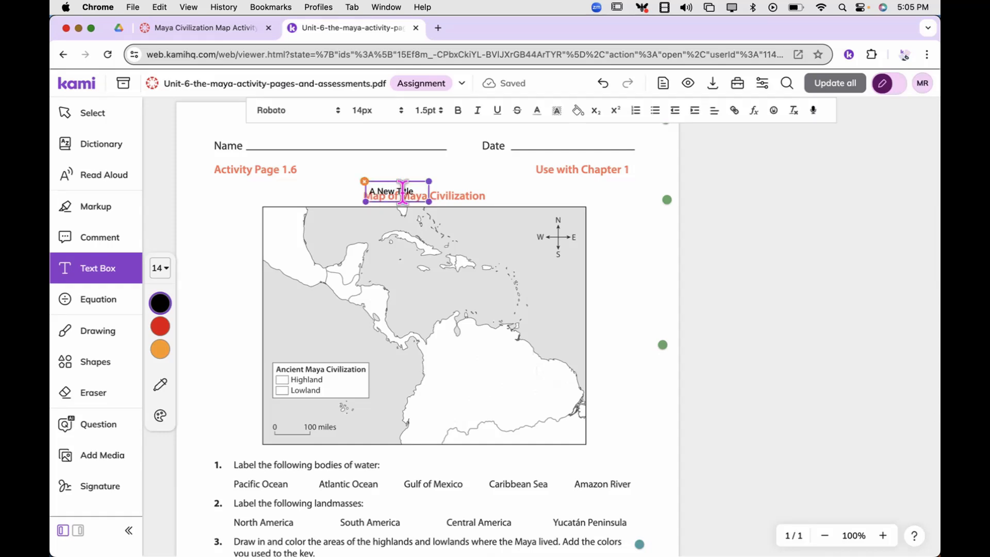
drag(413, 191, 367, 190)
click(374, 111)
click(370, 252)
click(577, 110)
click(576, 147)
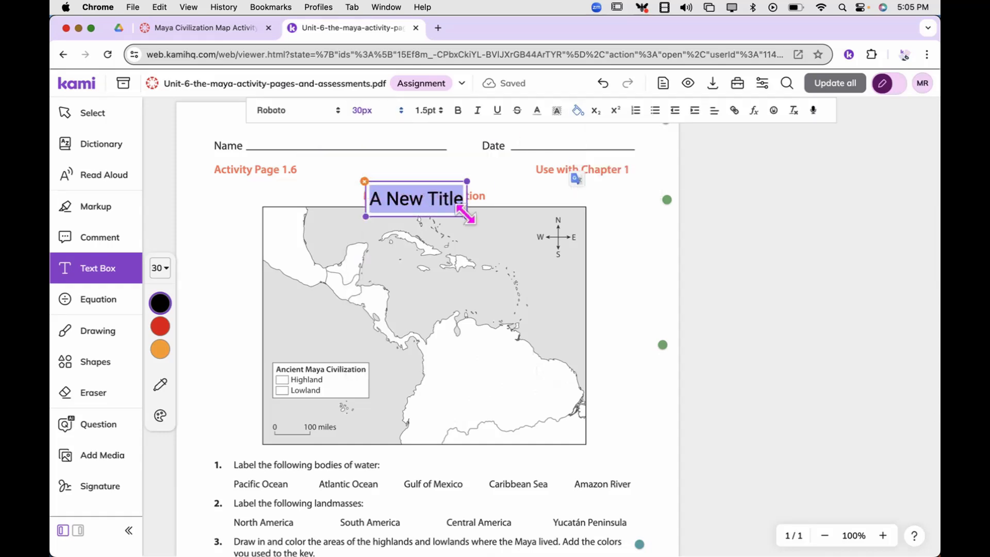
Widen the new title's text box on both sides to cover the original heading, and apply the change to all student copies.
drag(467, 216, 490, 210)
drag(365, 210, 354, 210)
click(580, 233)
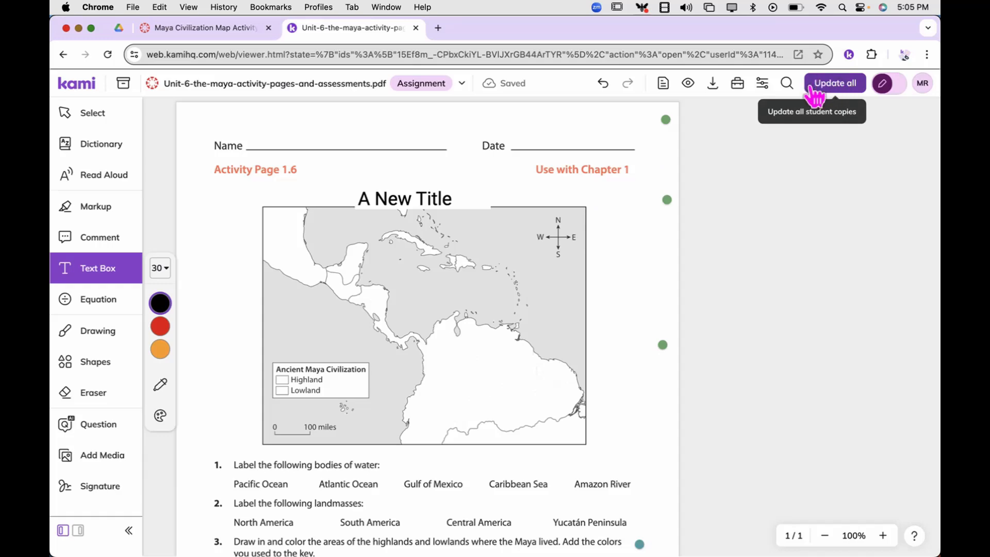
click(836, 83)
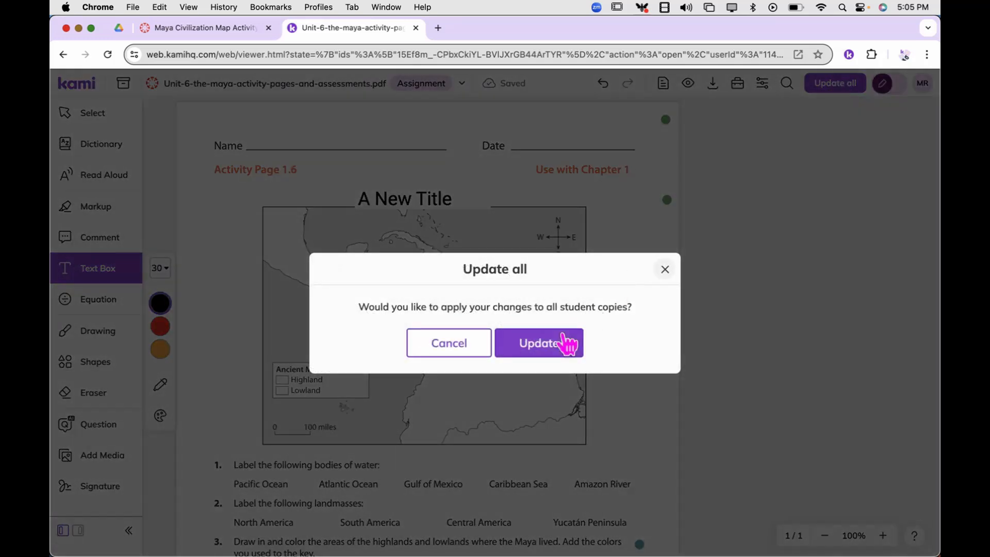
click(566, 342)
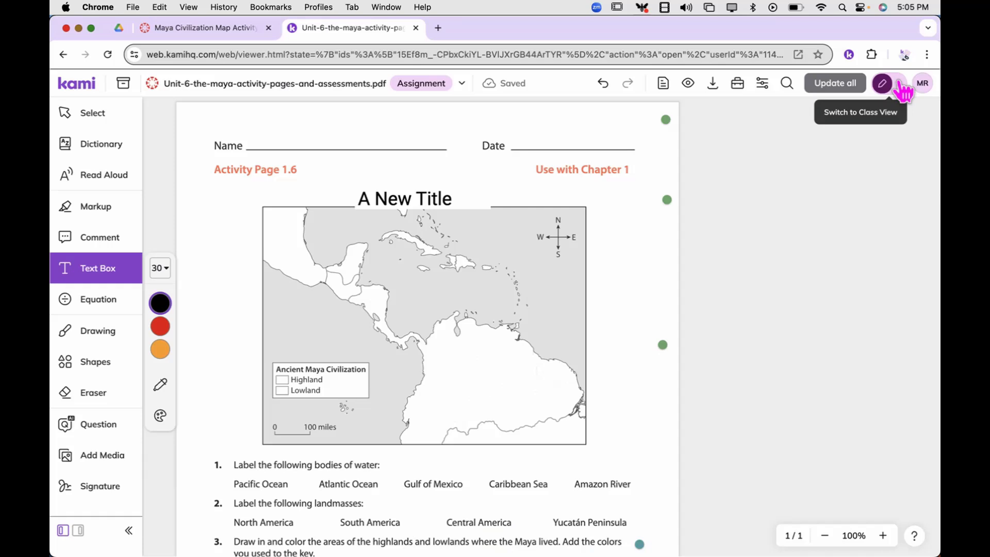
Return to Class View and check the students' worksheets for the new title and the comment beside question 3.
click(899, 83)
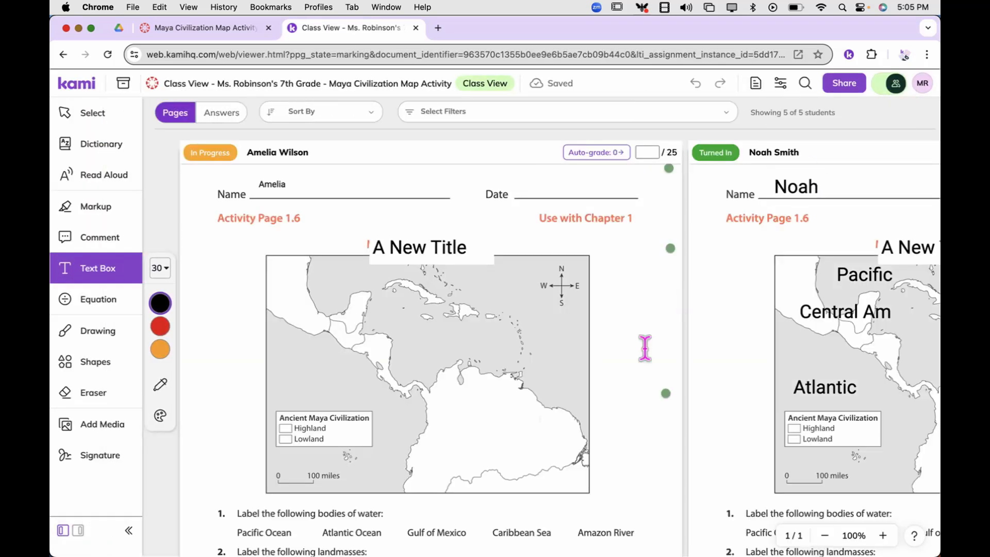
scroll(627, 360, down, 2)
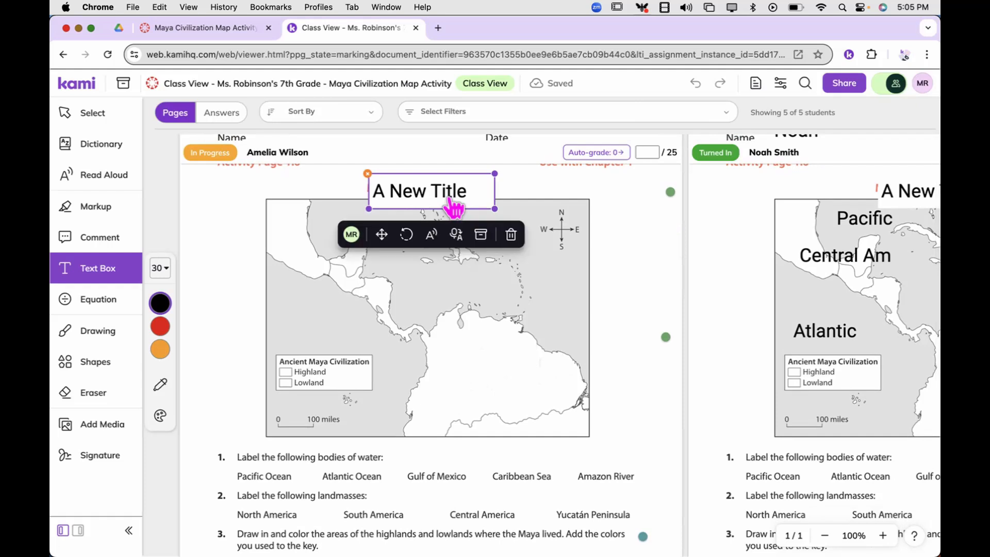
scroll(600, 237, right, 5)
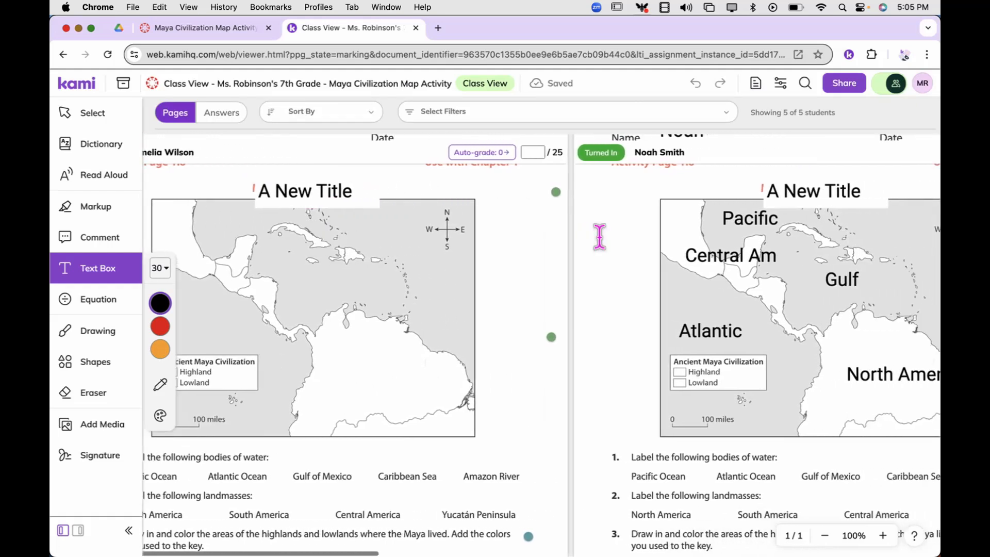
scroll(625, 309, down, 5)
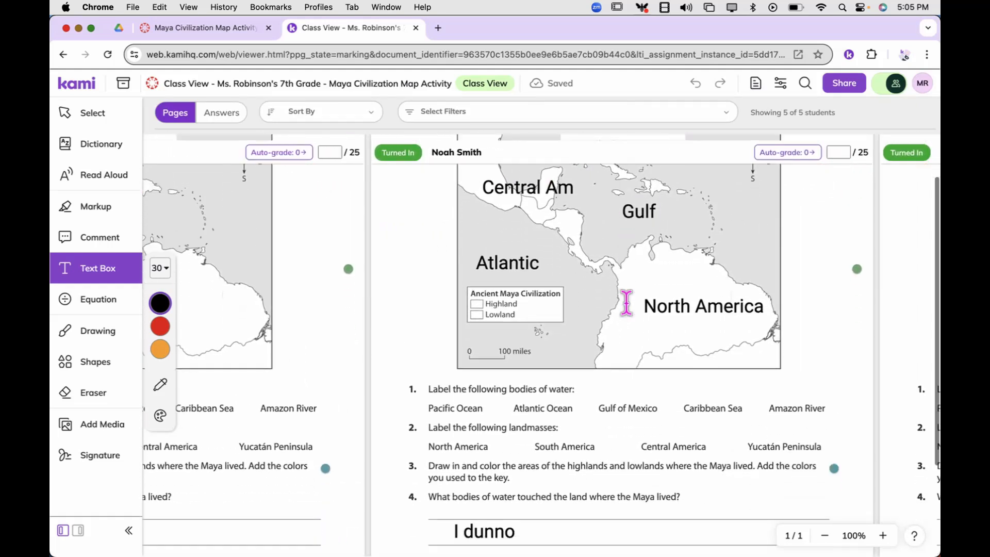